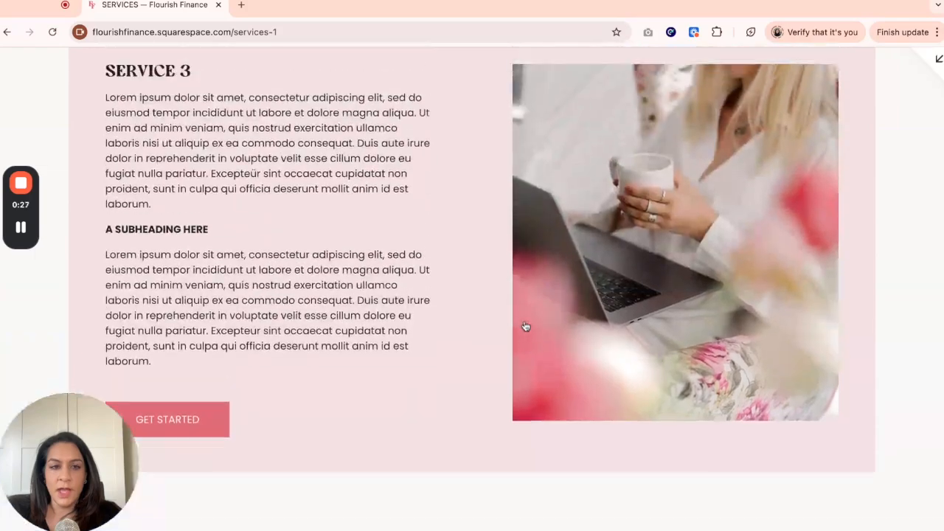
- Scroll through the live Services page to review the header and the three service sections
scroll(472, 295, up, 10)
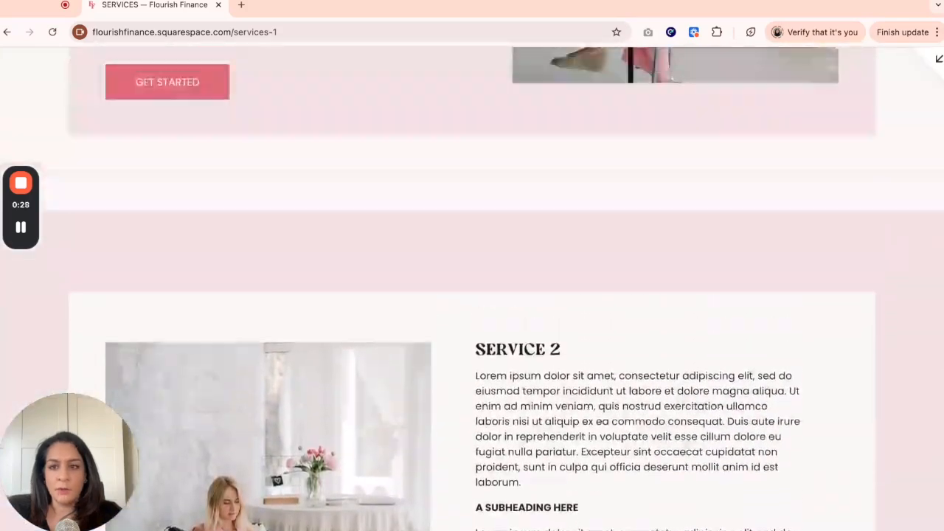
scroll(472, 295, up, 10)
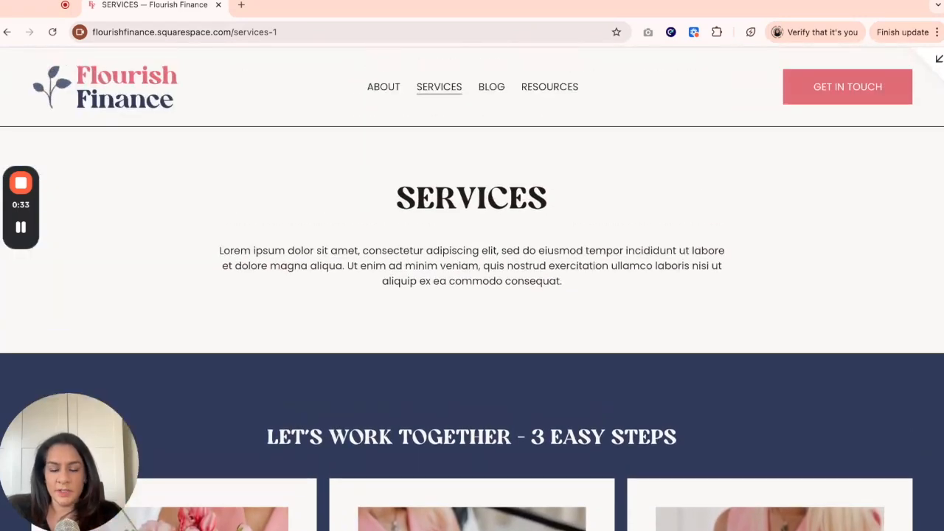
scroll(471, 295, down, 10)
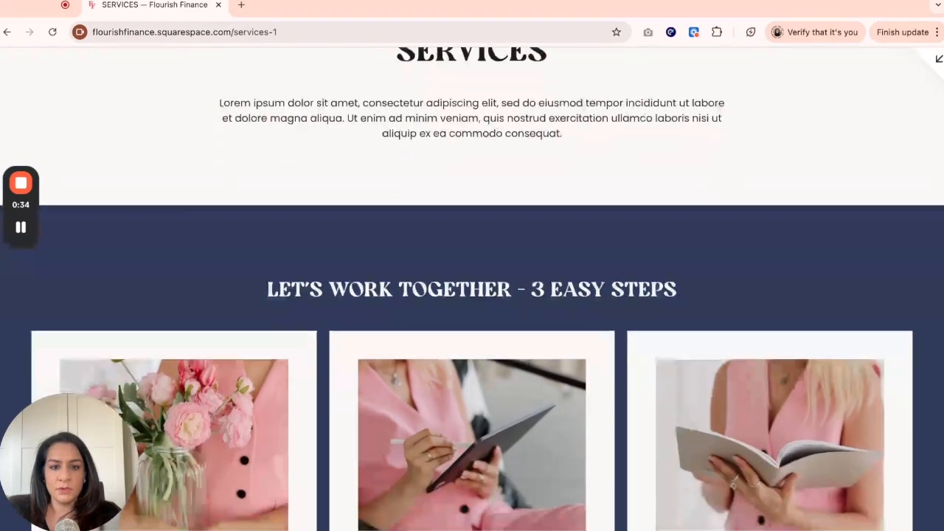
scroll(472, 295, down, 10)
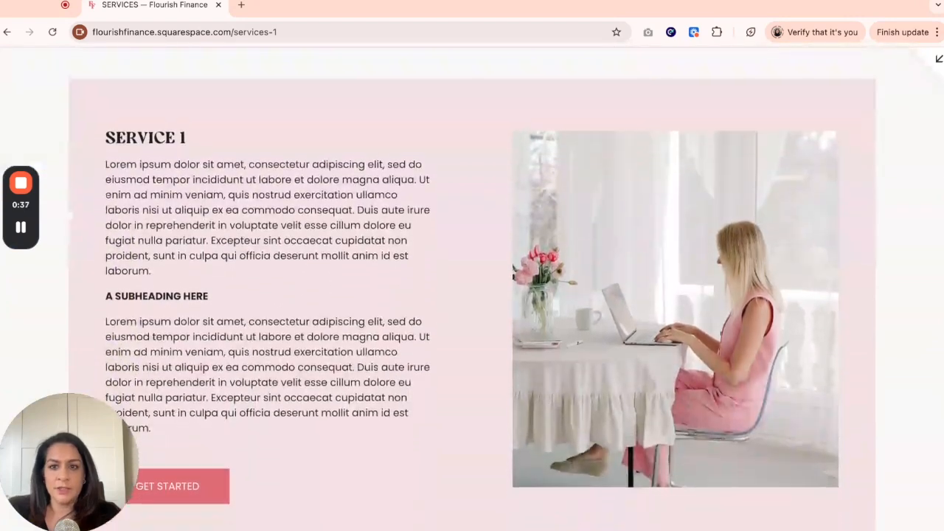
scroll(472, 295, down, 10)
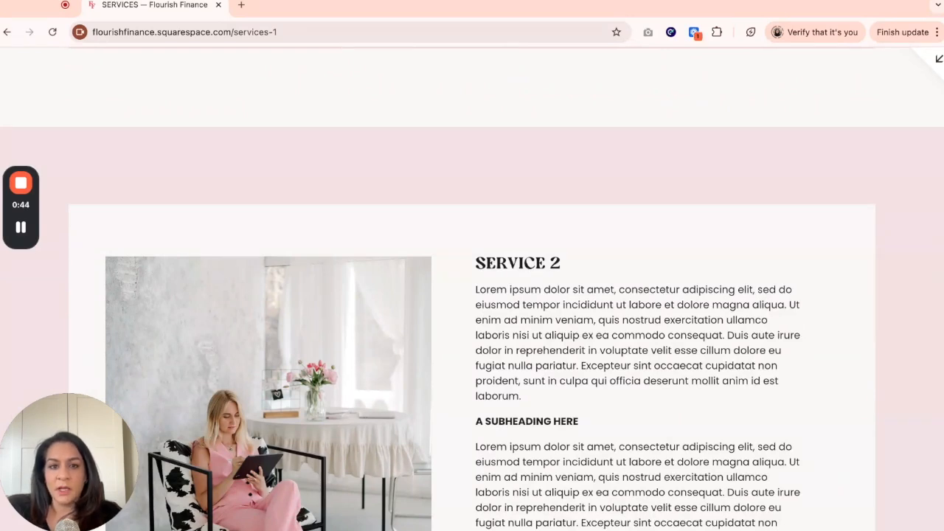
scroll(472, 287, up, 15)
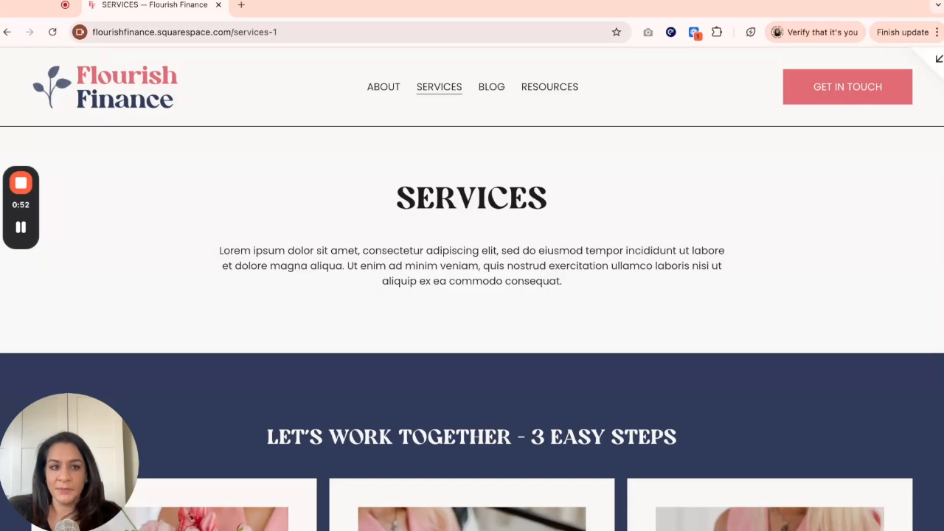
- Open the Services page in the editor and enlarge the height of the header section
click(938, 62)
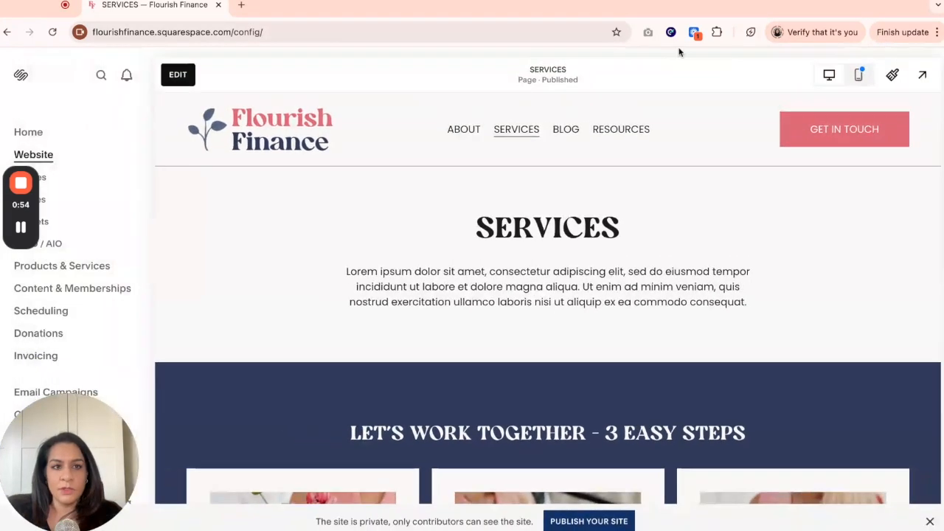
click(178, 74)
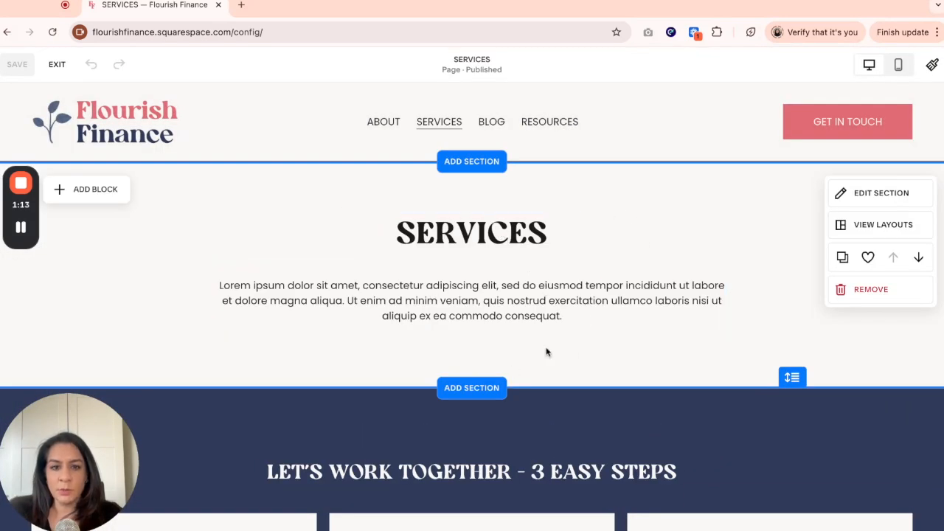
scroll(700, 323, down, 1)
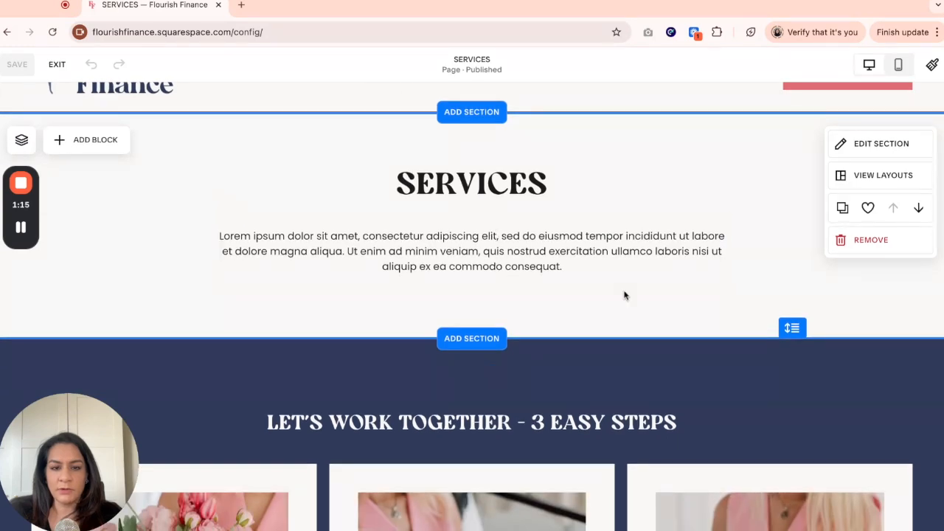
drag(792, 328, 801, 329)
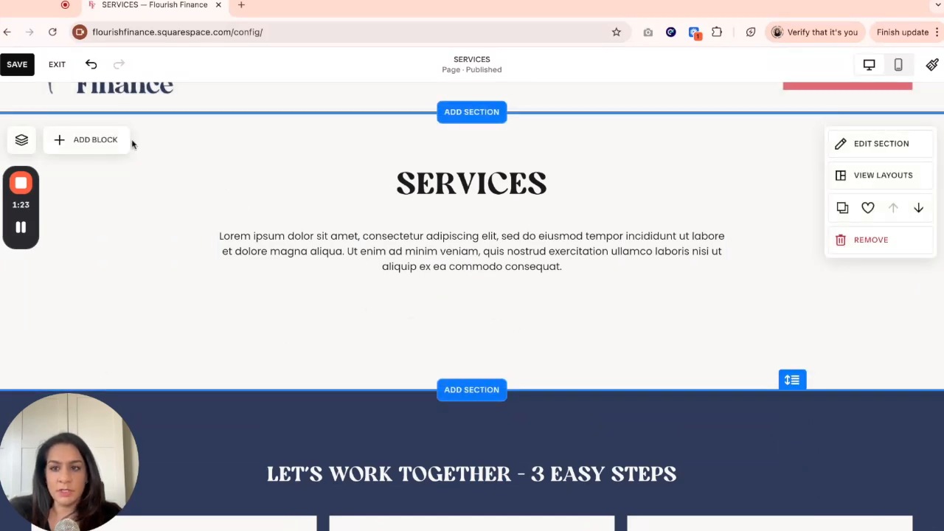
- Add a button block below the header's intro text and duplicate it into a row of three buttons
click(89, 142)
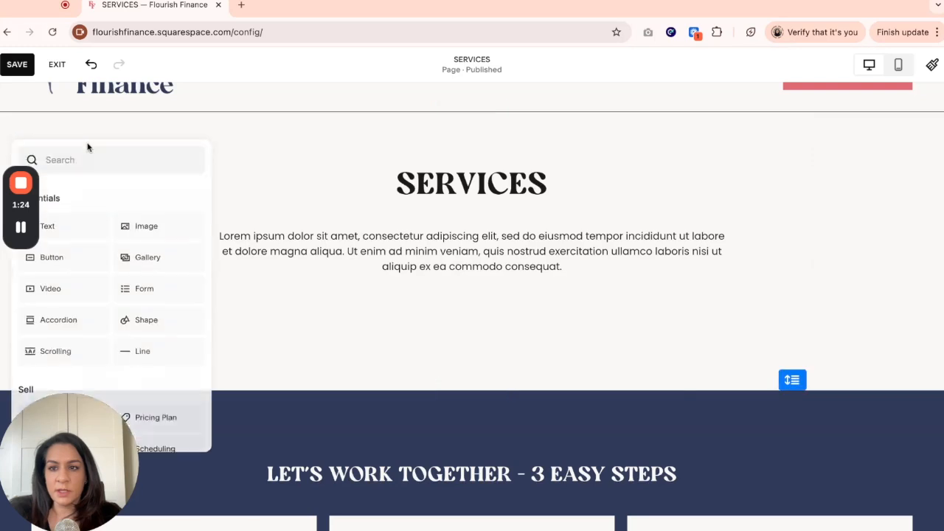
click(66, 263)
drag(140, 182, 488, 329)
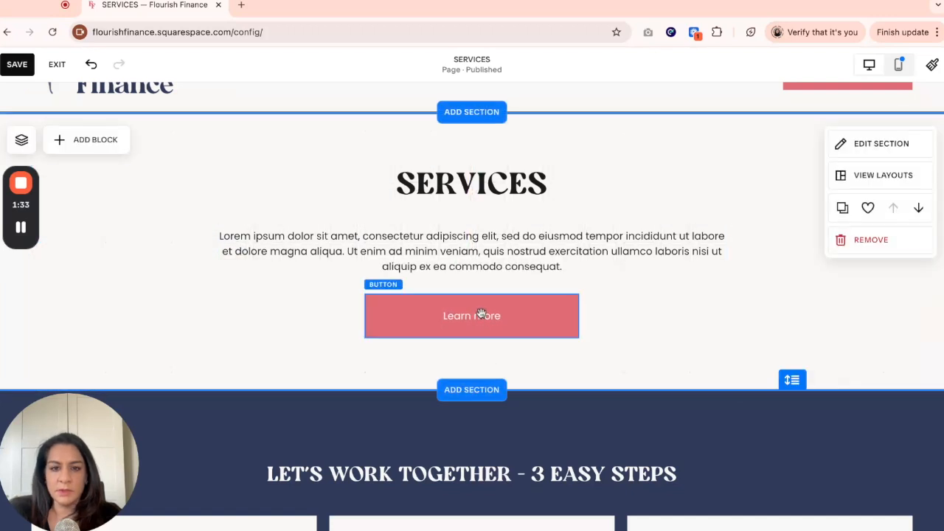
click(480, 312)
drag(539, 343, 659, 306)
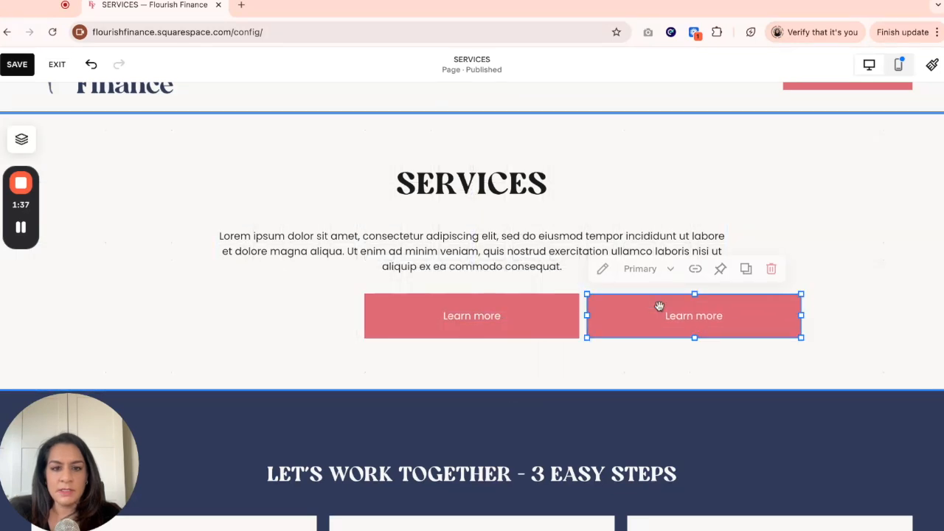
click(531, 320)
click(522, 267)
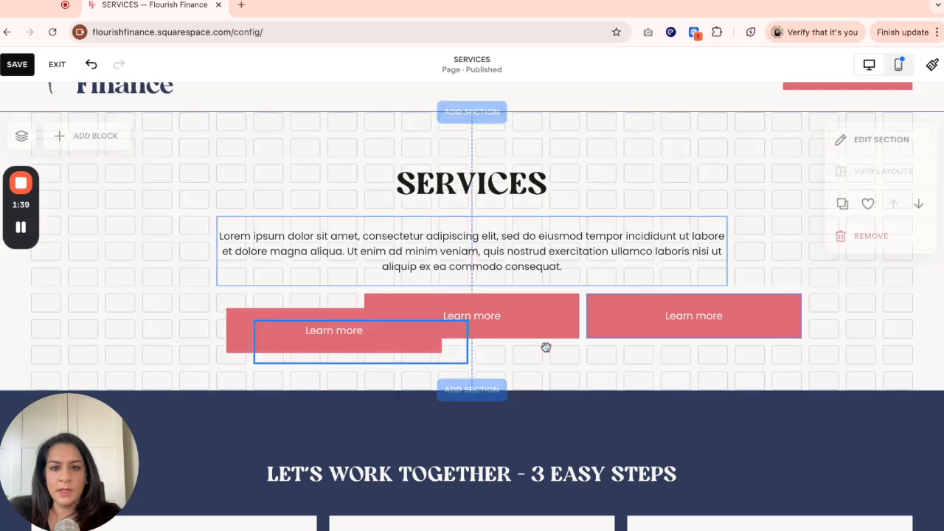
drag(545, 347, 299, 324)
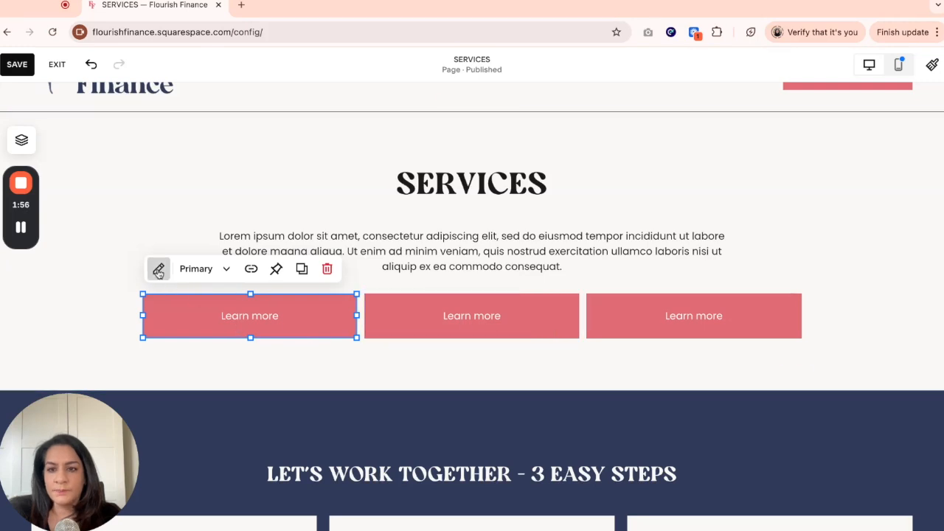
- Change the first button's label to SERVICE 1
key(Escape)
click(261, 319)
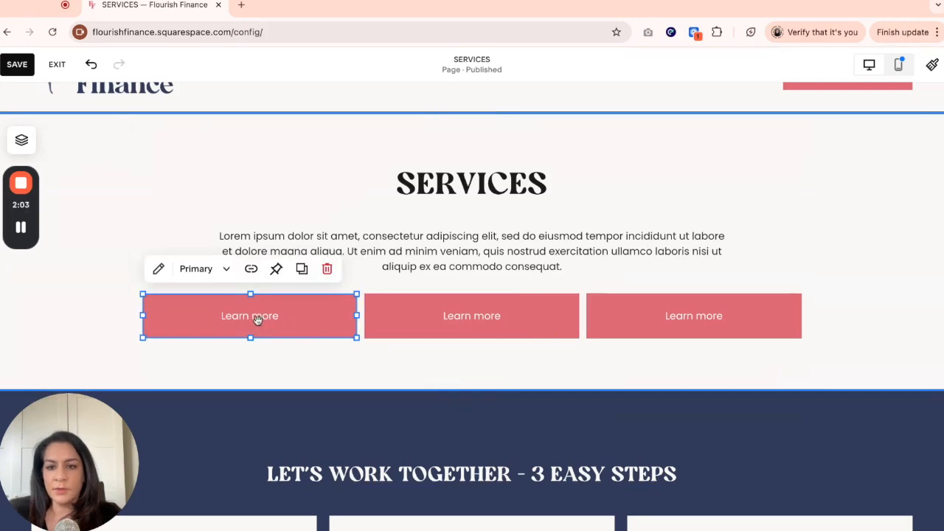
click(158, 268)
triple_click(445, 297)
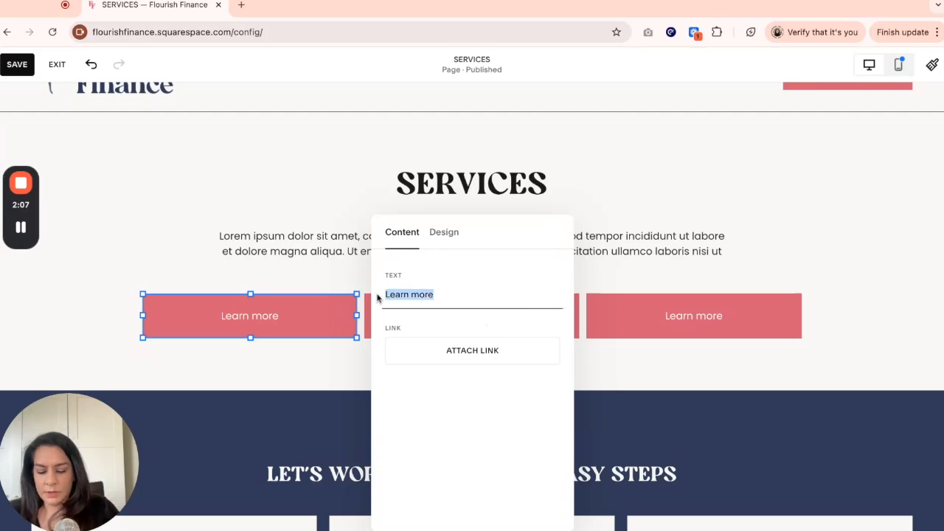
text(SERVICE 1)
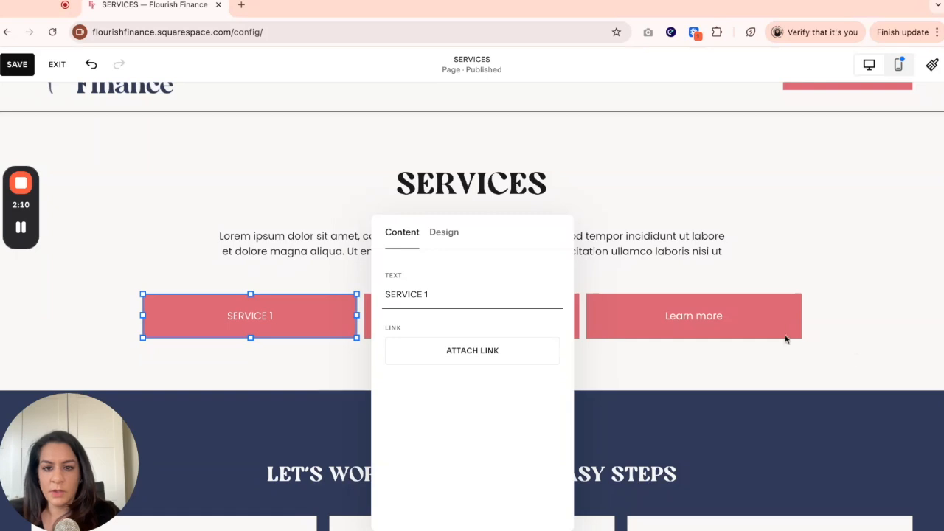
click(823, 359)
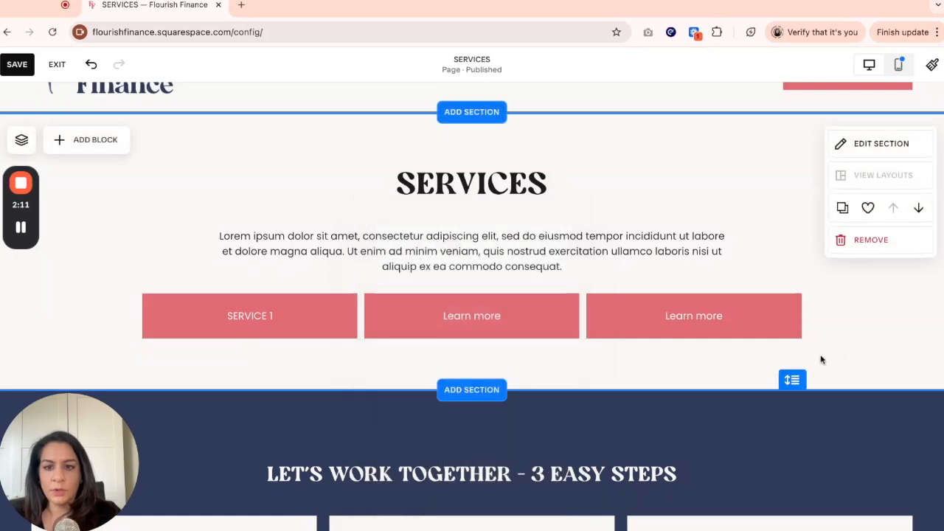
- Change the second button's label to SERVICE 2
click(501, 322)
click(379, 270)
click(685, 301)
text(SERVICE 2)
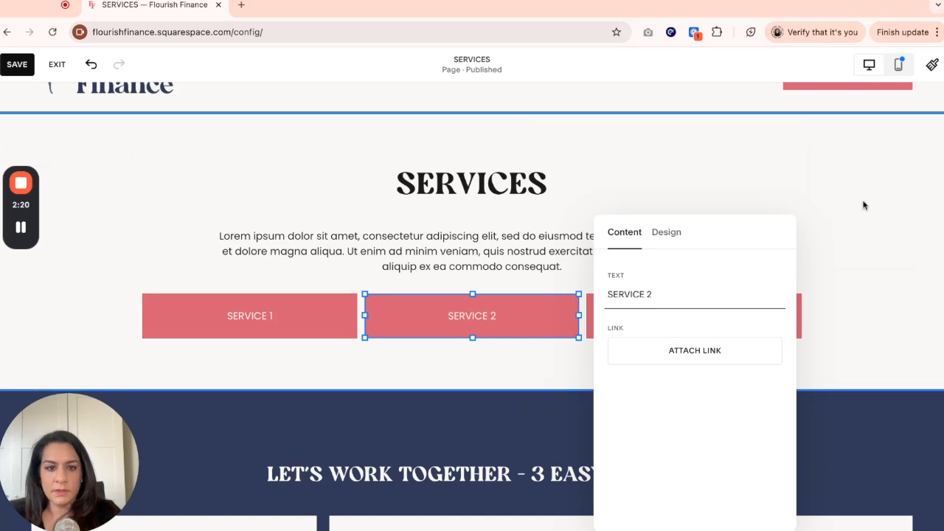
click(864, 205)
- Change the third button's label to SERVICE 3
click(737, 314)
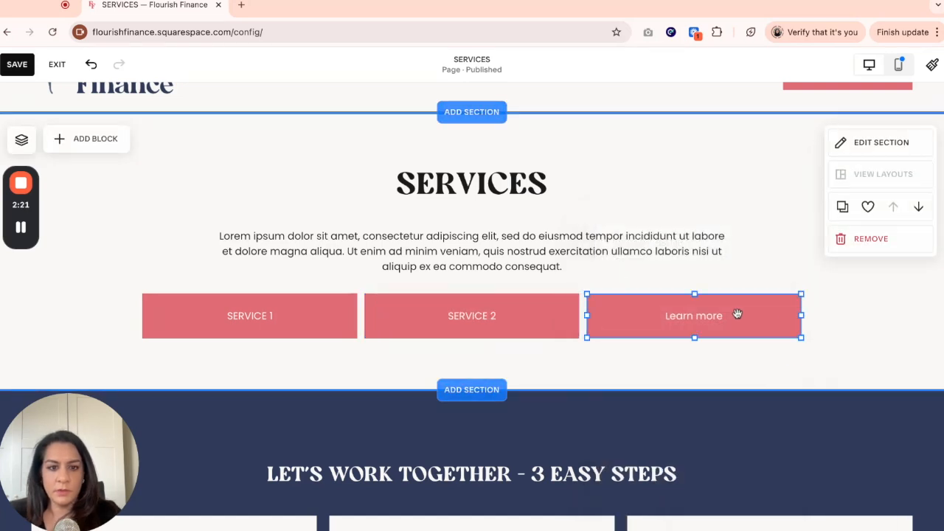
click(600, 268)
text(SERVIC)
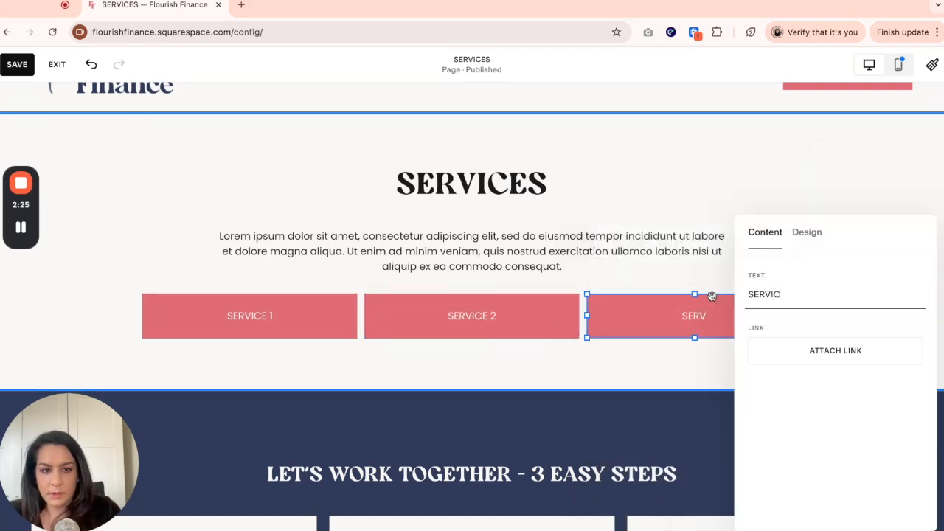
text(E 3)
click(752, 181)
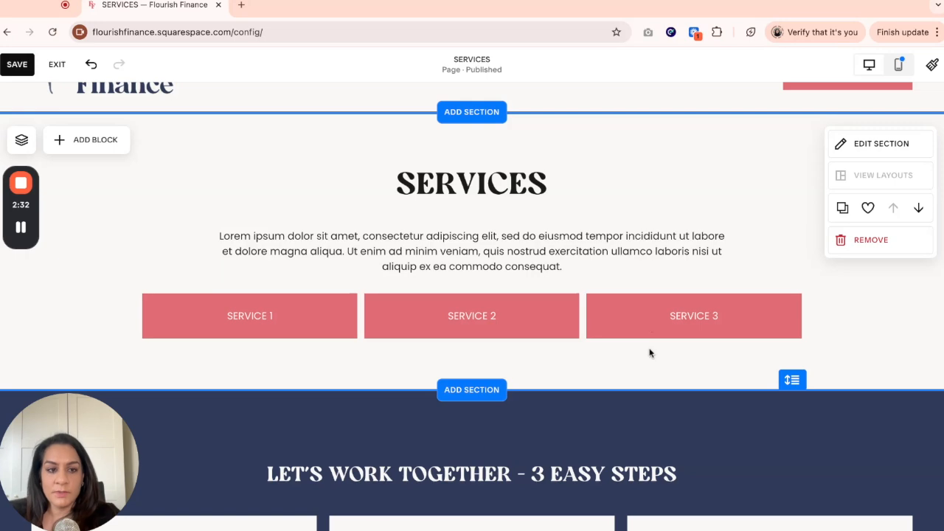
- Name the Service 1 section's anchor link service1 and copy the anchor link
scroll(649, 352, down, 8)
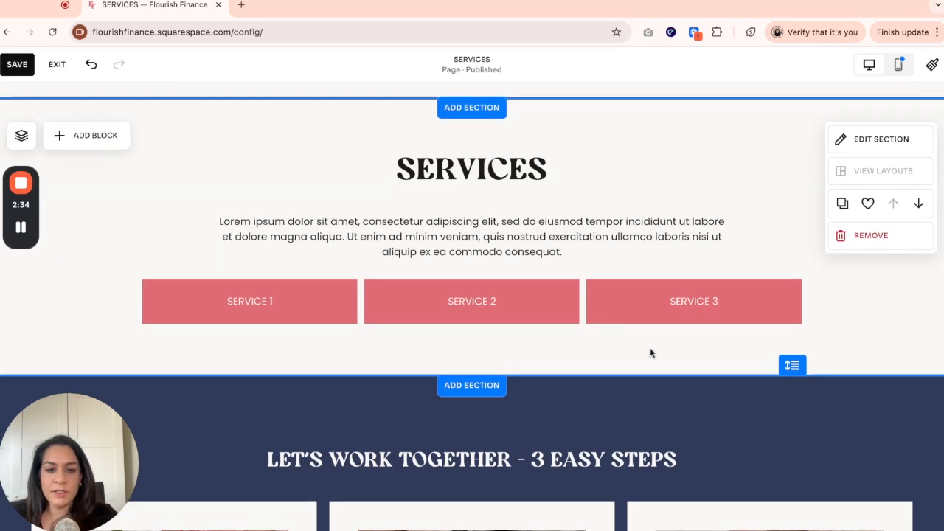
scroll(650, 352, down, 3)
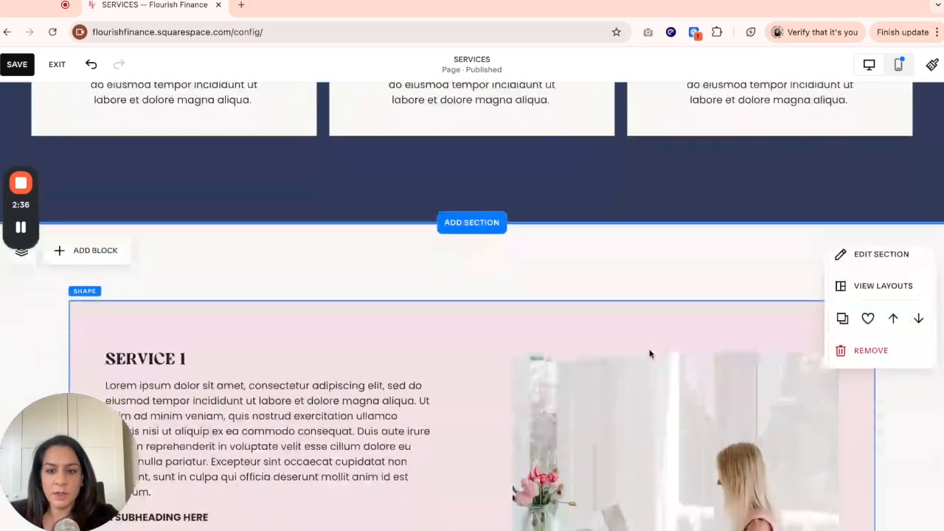
scroll(429, 284, down, 2)
scroll(428, 285, up, 4)
scroll(428, 283, down, 3)
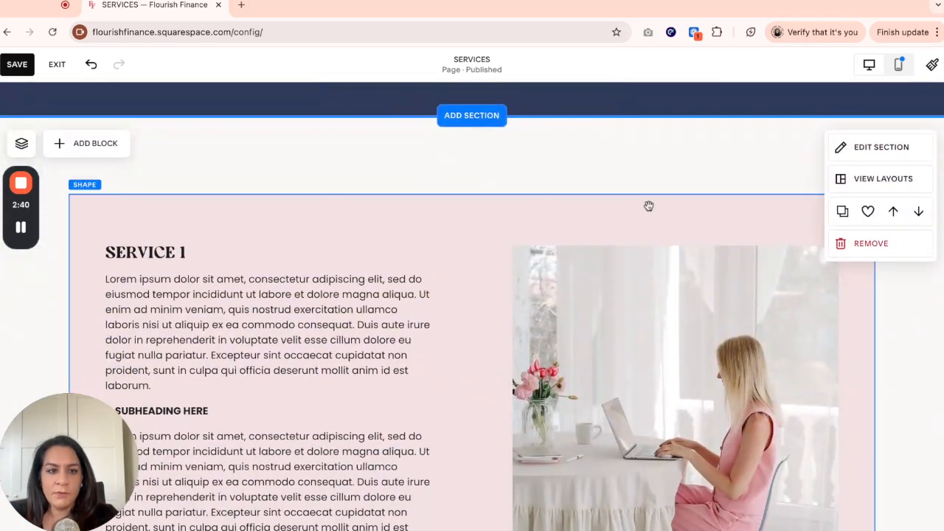
click(882, 149)
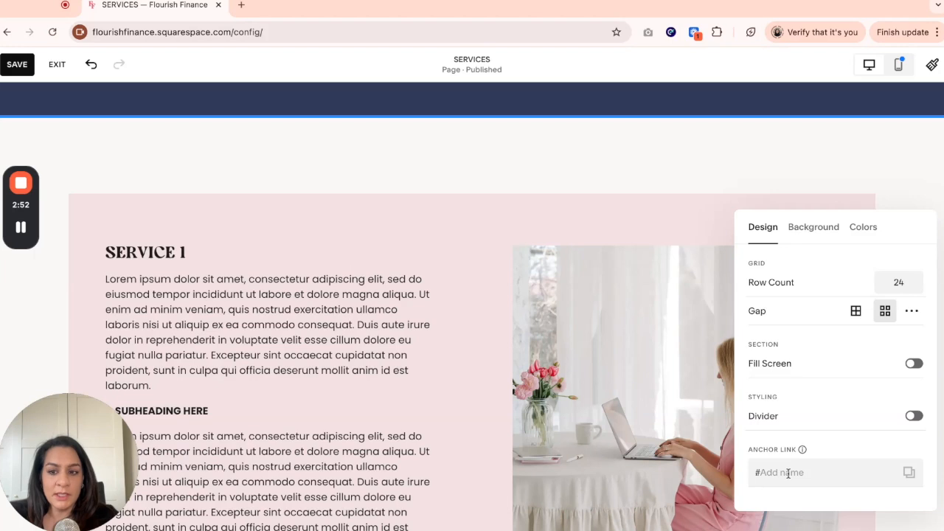
click(787, 472)
text(service1)
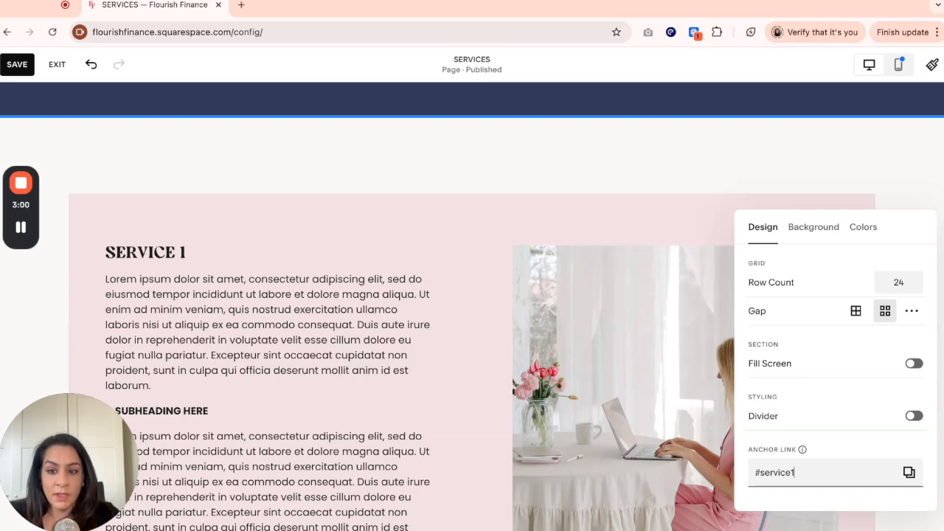
click(908, 472)
- Attach the copied /services-1#service1 anchor link to the SERVICE 1 button
scroll(516, 258, up, 12)
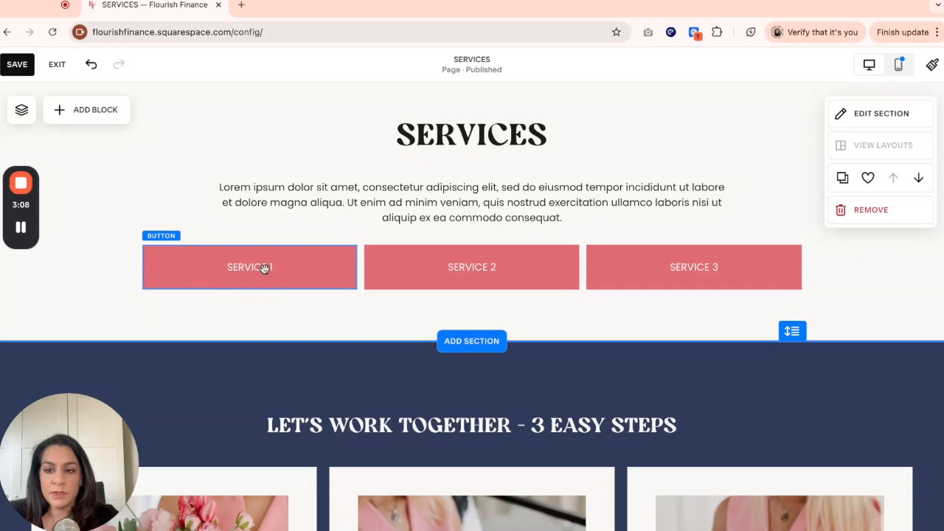
click(254, 269)
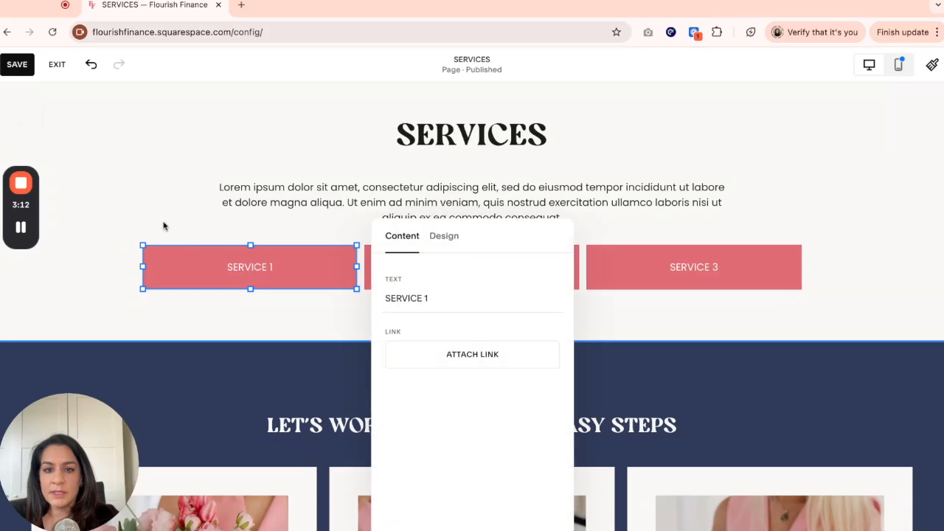
click(462, 358)
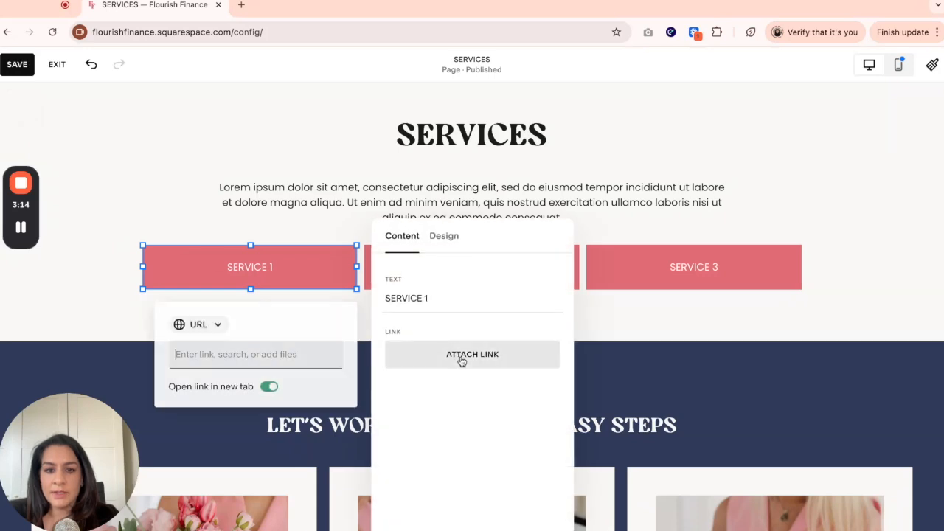
key(ctrl+v)
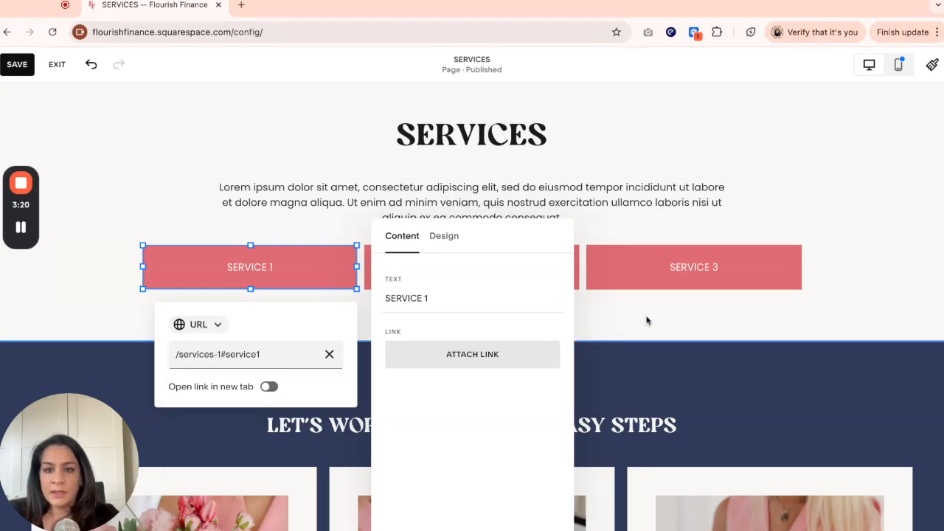
key(Return)
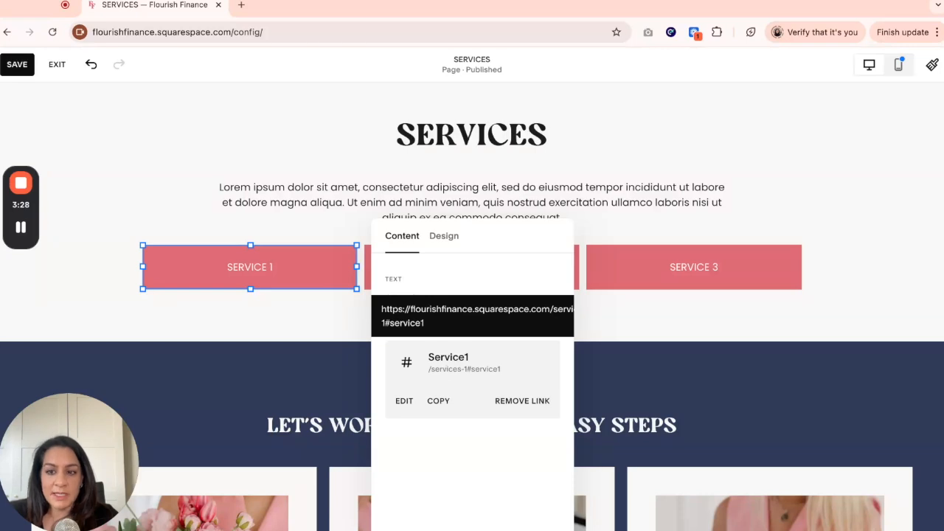
click(618, 321)
- Name the Service 2 section's anchor link service2 and copy the anchor link
scroll(620, 325, down, 6)
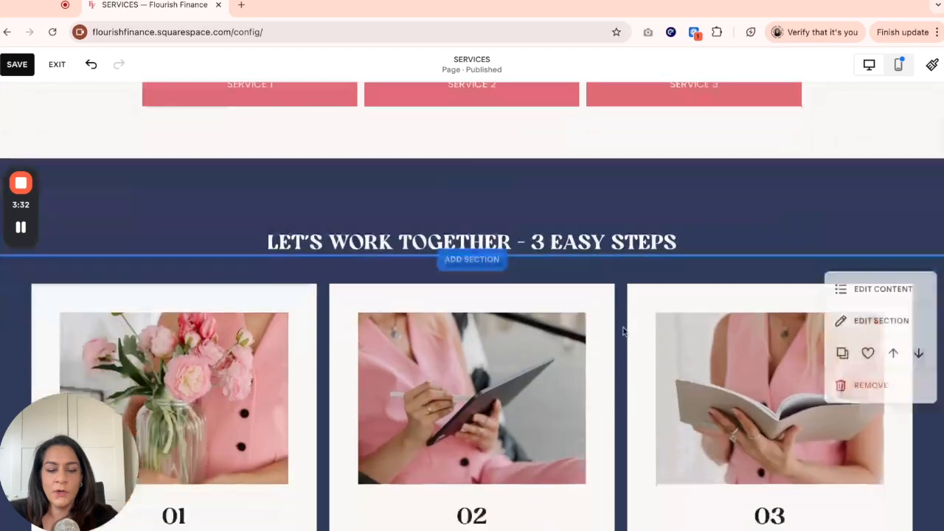
scroll(623, 331, down, 10)
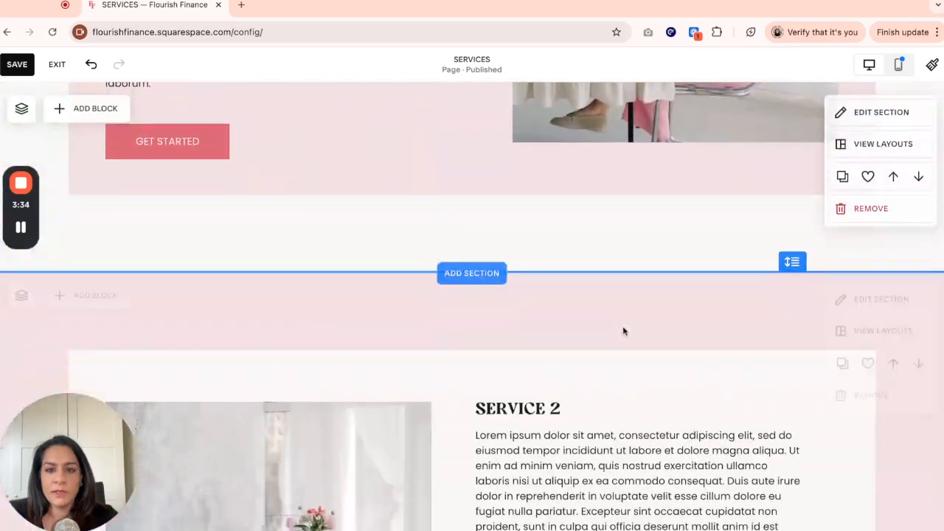
scroll(623, 328, down, 1)
scroll(651, 229, down, 1)
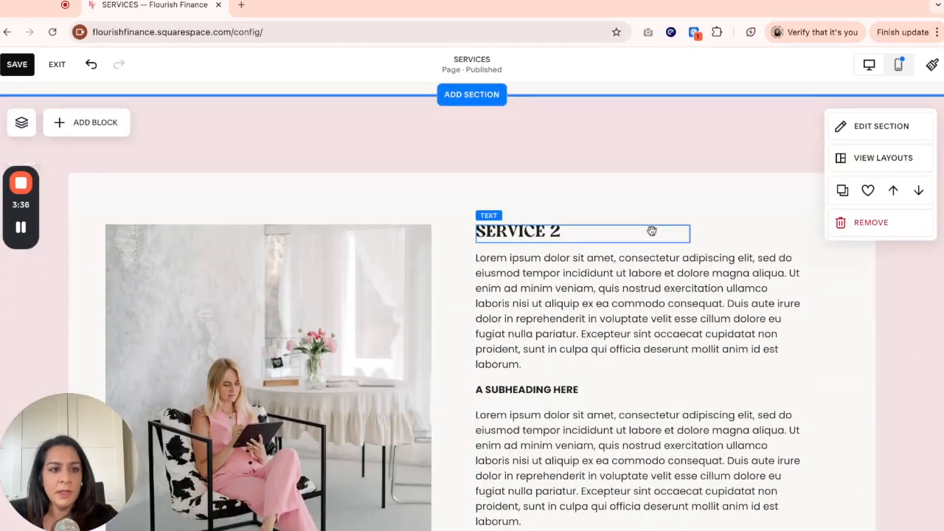
click(875, 132)
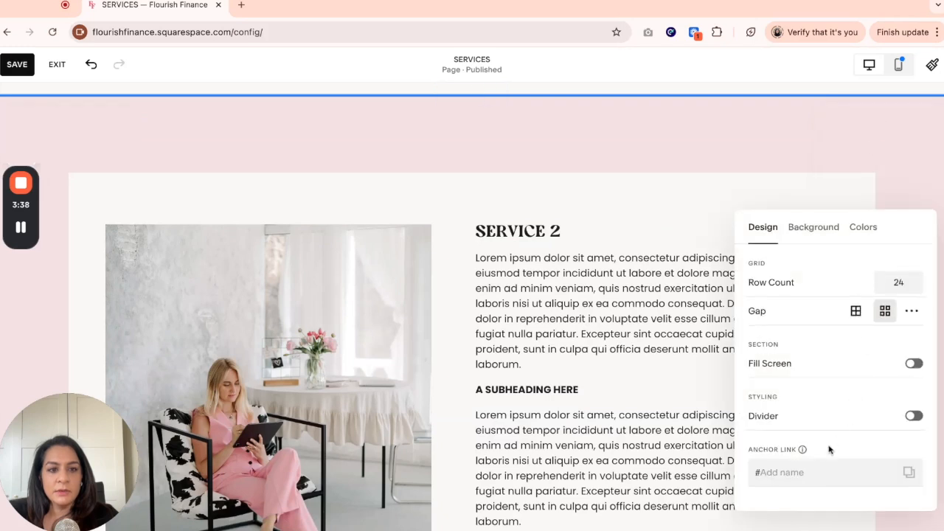
click(797, 469)
text(ser)
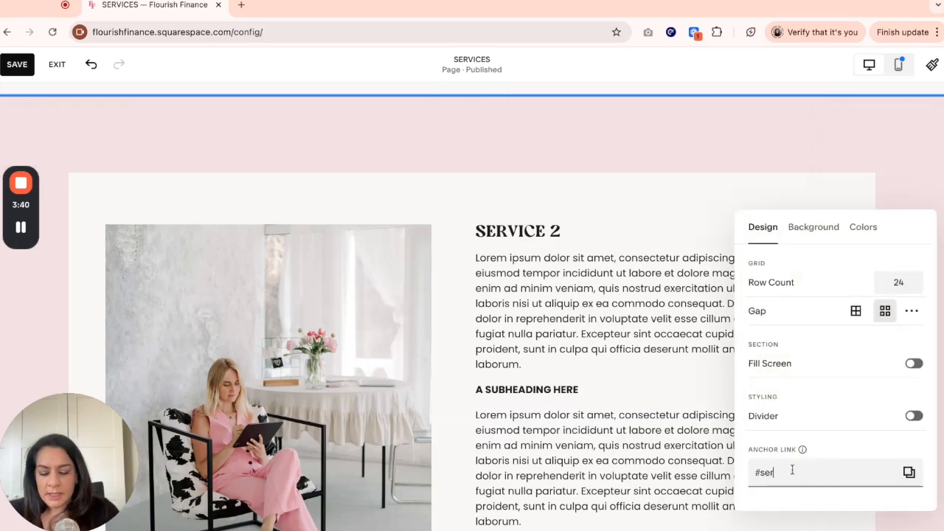
text(vice2)
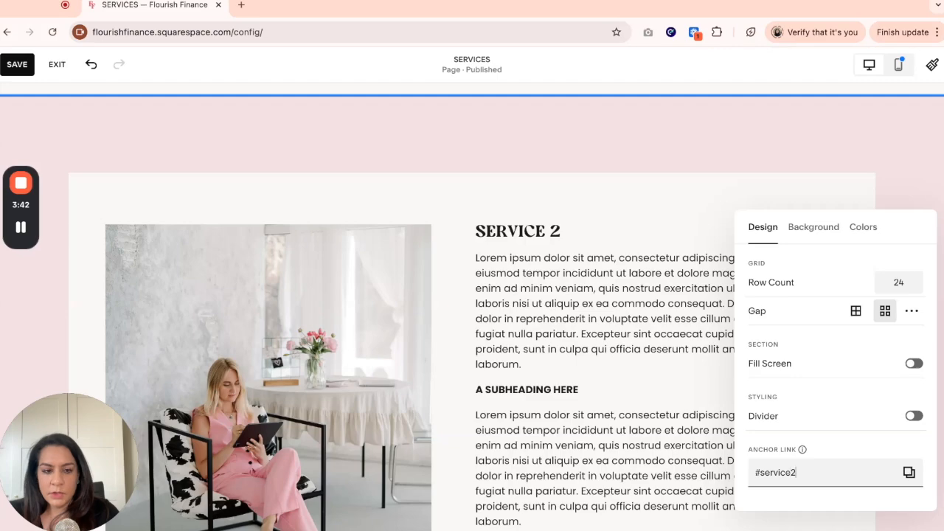
click(910, 474)
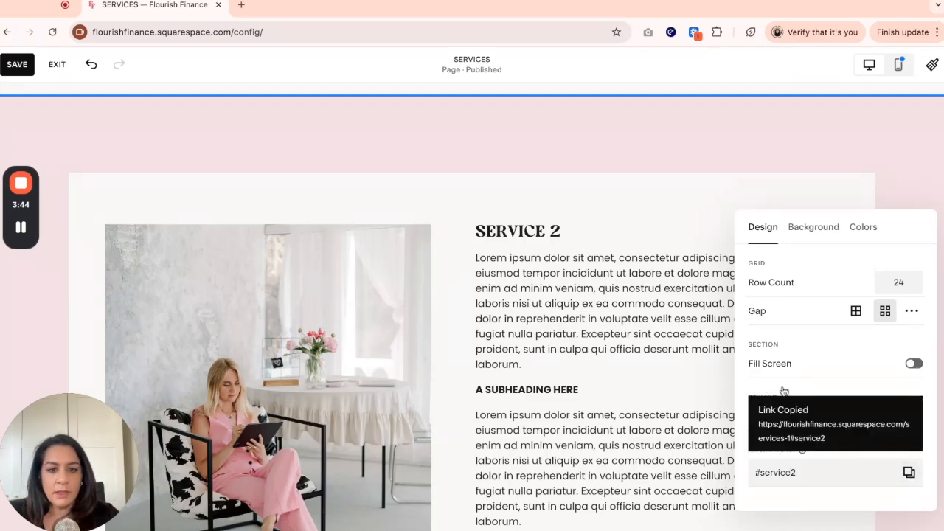
- Attach the copied /services-1#service2 anchor link to the SERVICE 2 button
scroll(601, 308, up, 10)
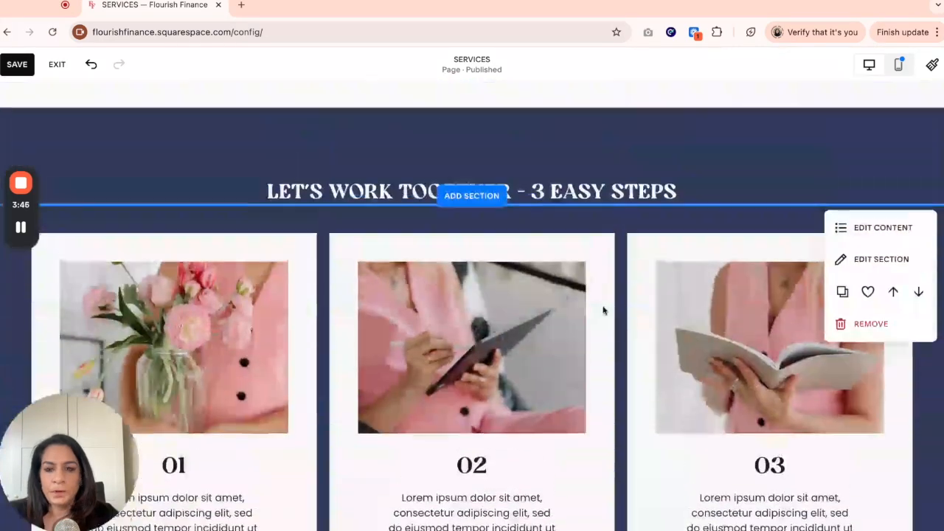
scroll(603, 310, up, 3)
click(494, 260)
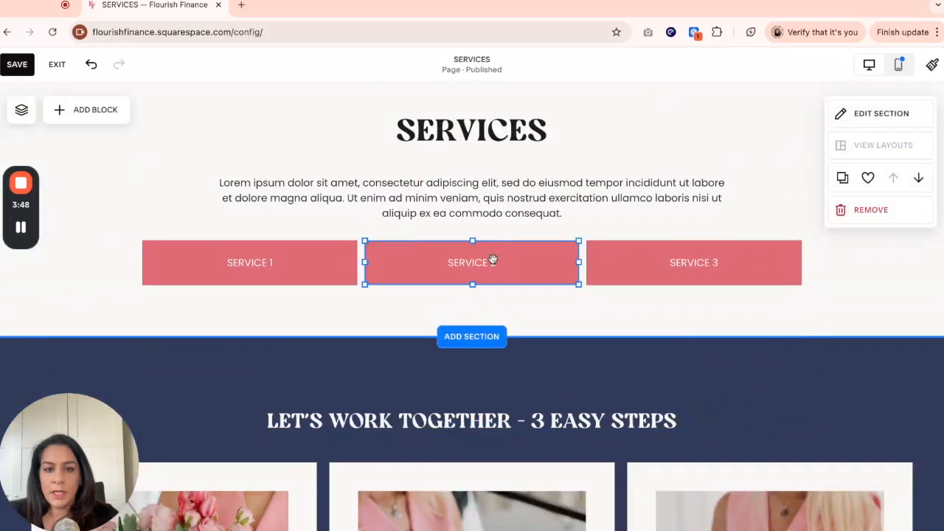
click(381, 217)
click(663, 348)
key(ctrl+v)
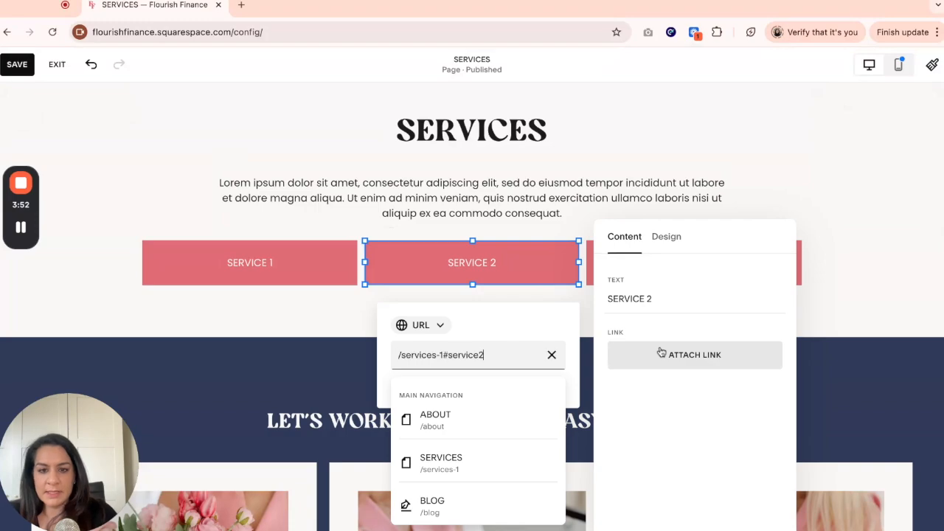
key(Return)
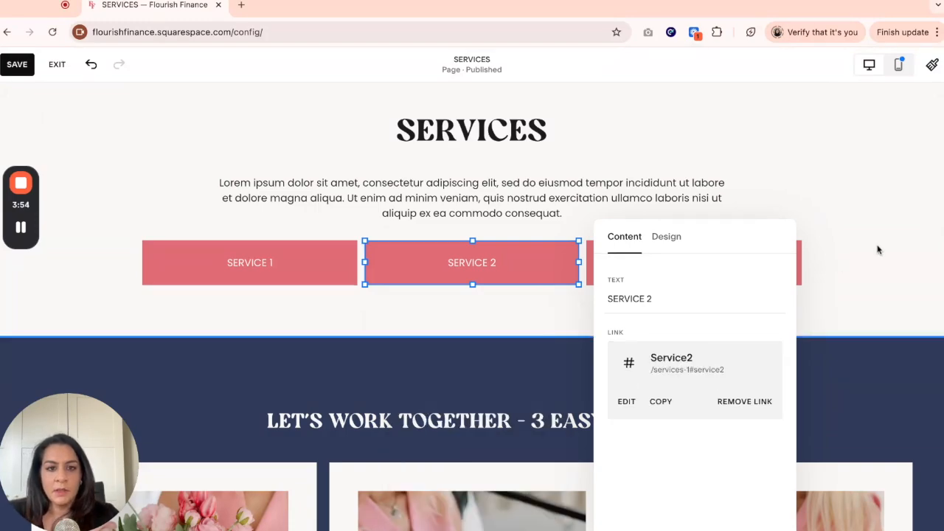
click(856, 314)
- Name the Service 3 section's anchor link service3 and copy the anchor link
scroll(810, 338, down, 10)
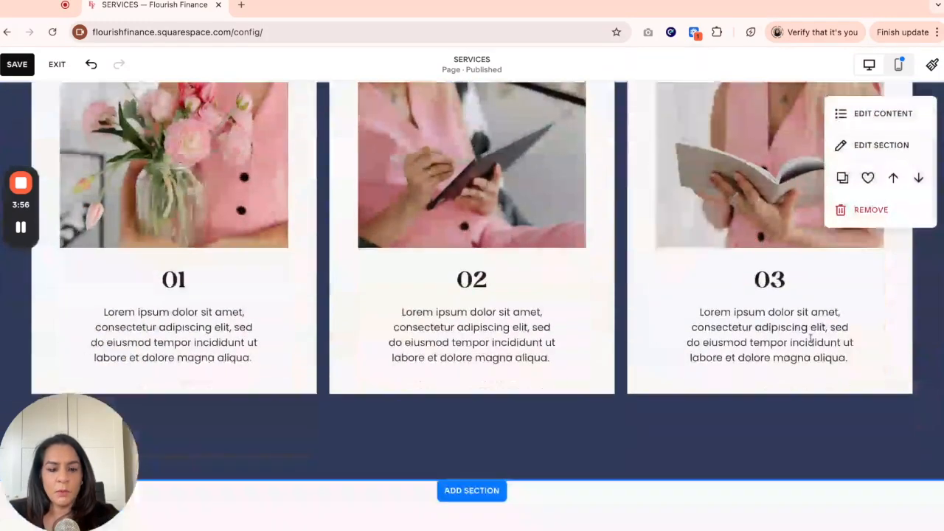
scroll(811, 338, down, 12)
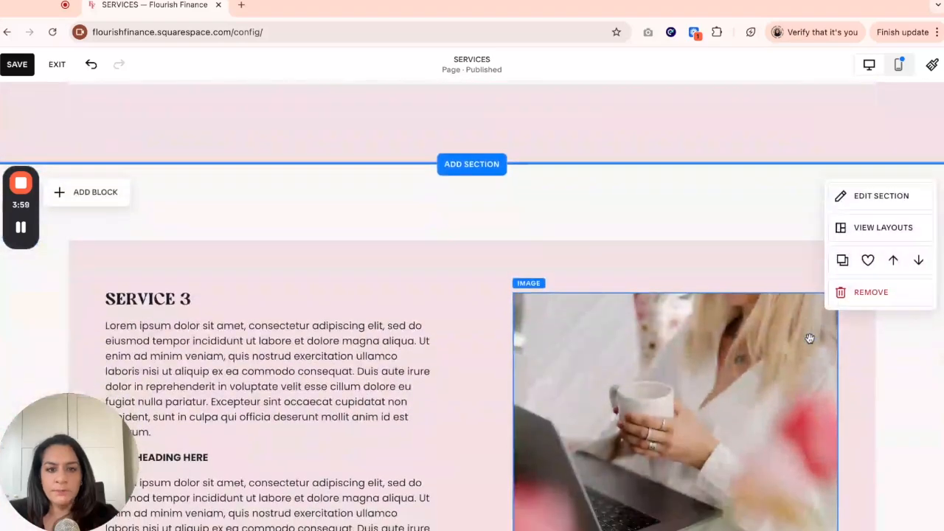
click(837, 196)
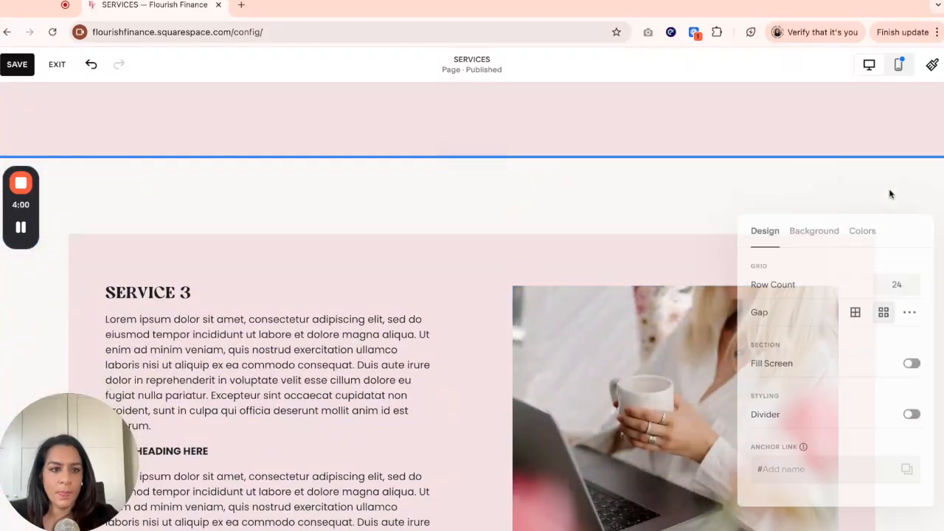
click(816, 468)
text(service3)
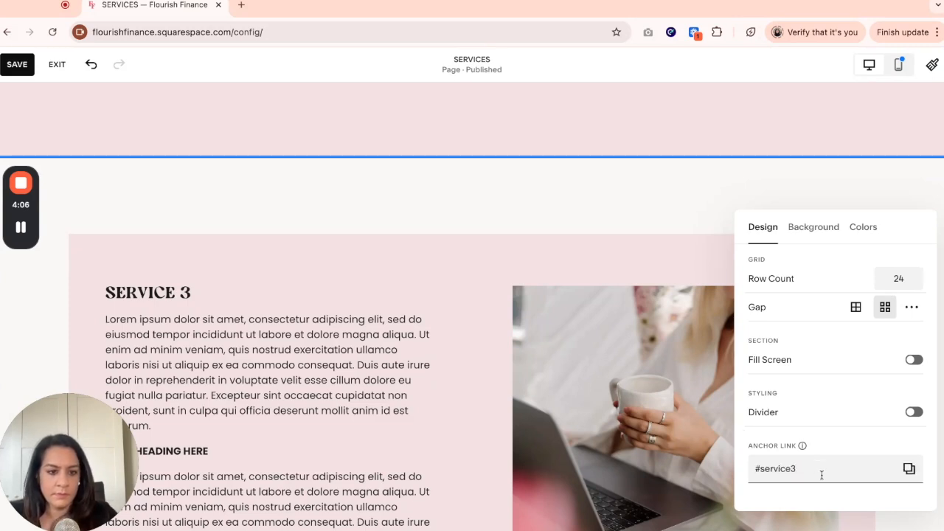
click(908, 468)
- Attach the copied /services-1#service3 anchor link to the SERVICE 3 button
click(637, 265)
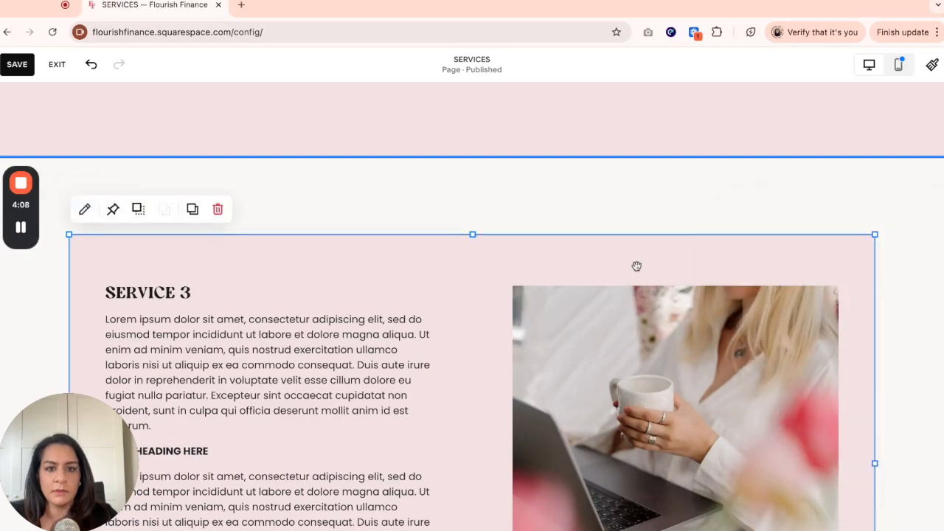
scroll(638, 268, up, 15)
scroll(638, 267, down, 1)
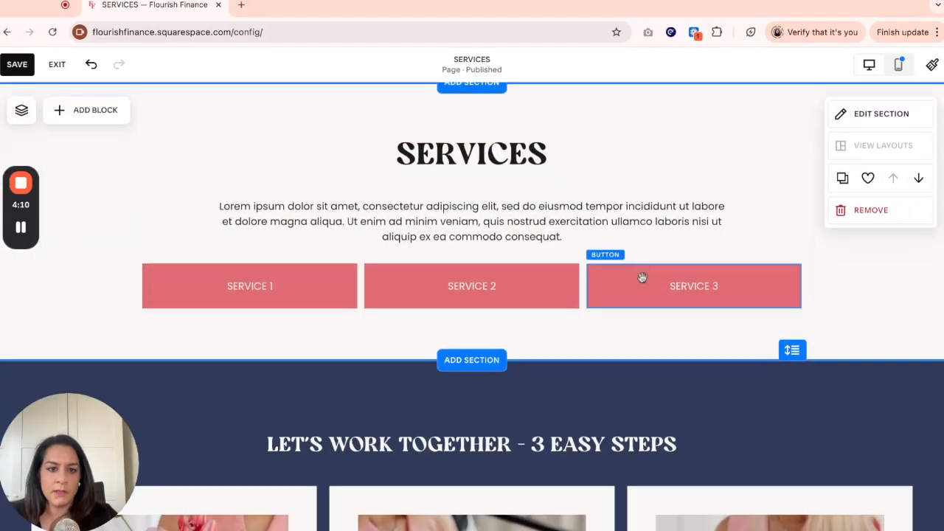
click(642, 278)
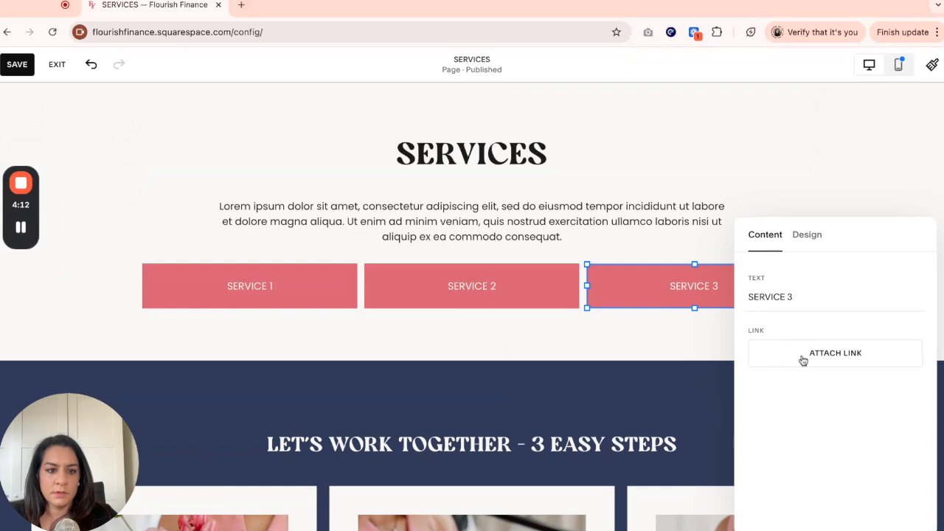
click(801, 359)
key(ctrl+v)
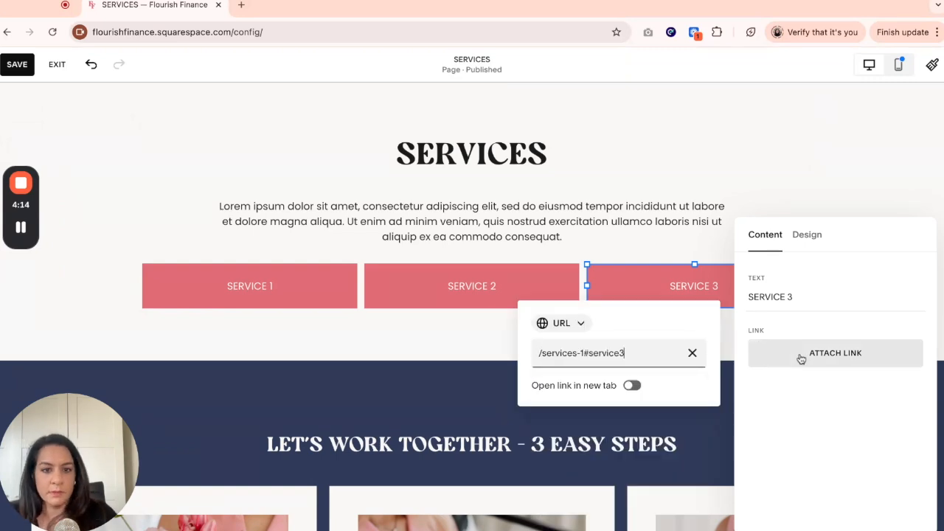
click(826, 152)
click(826, 153)
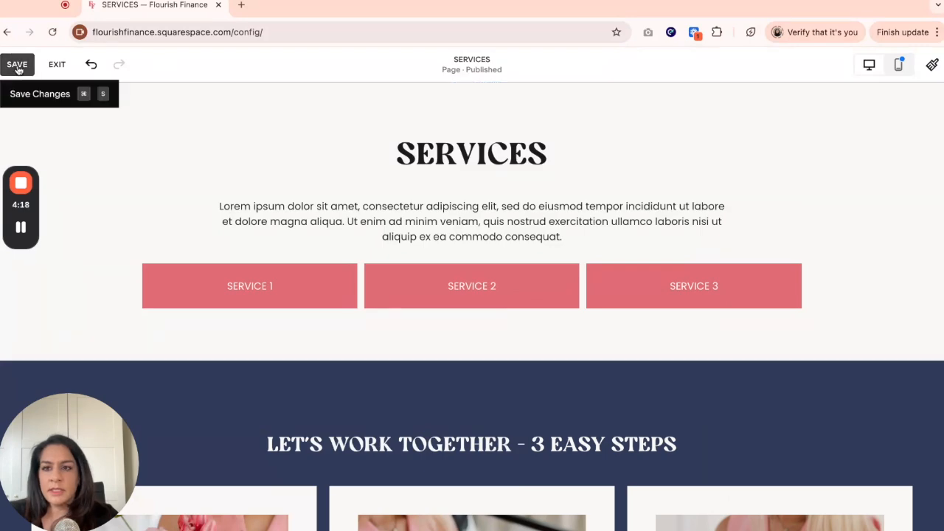
- Save the page changes and exit the editor
click(18, 66)
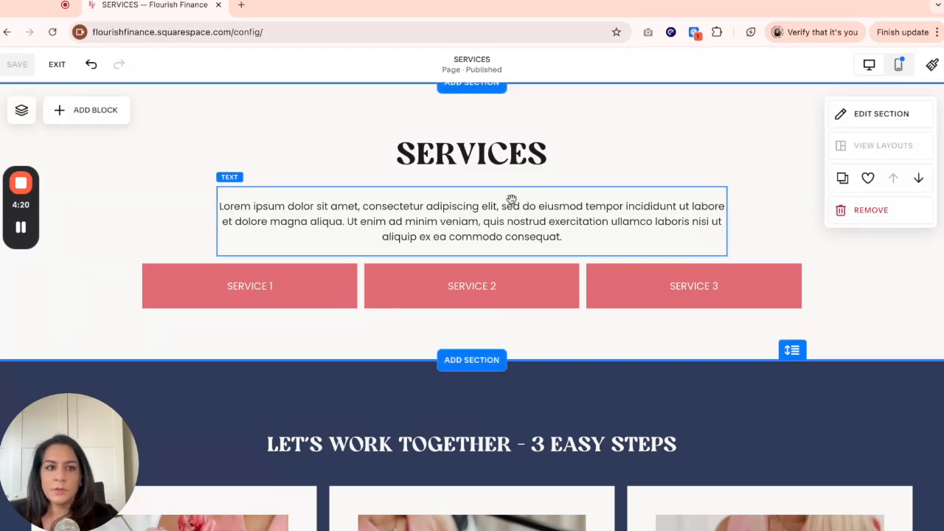
click(59, 67)
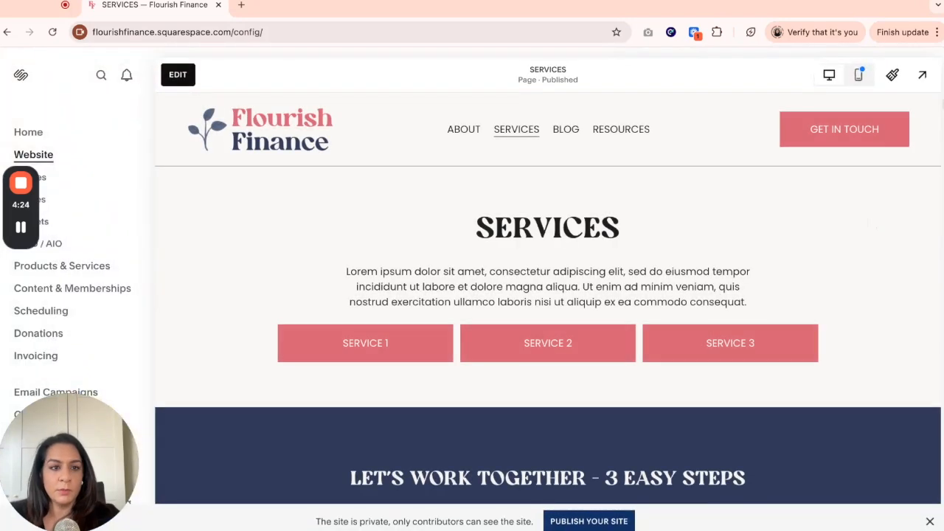
- Preview the page and test that each SERVICE button jumps to its matching service section
click(922, 76)
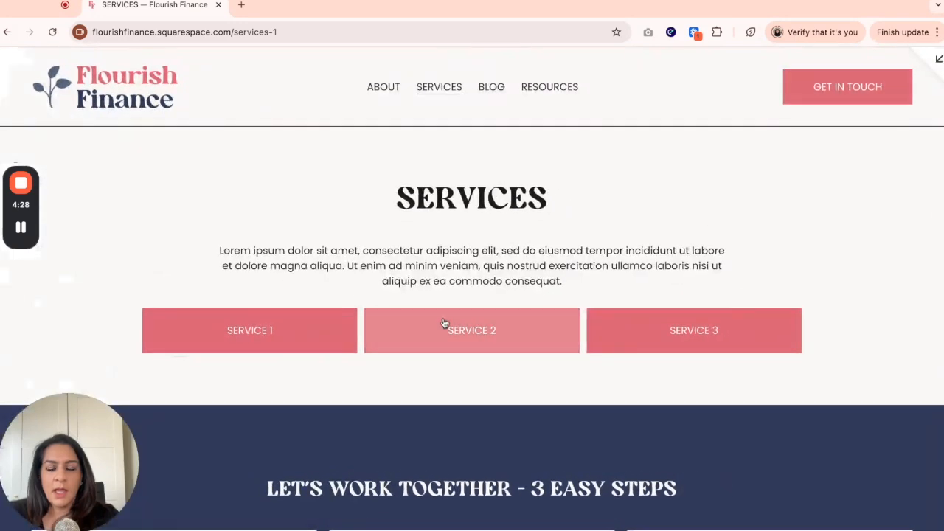
click(260, 341)
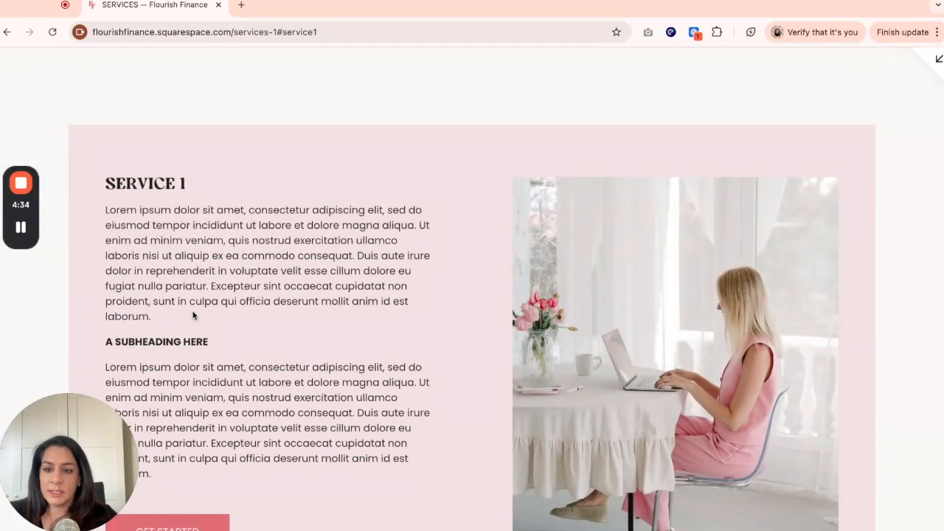
scroll(194, 315, up, 10)
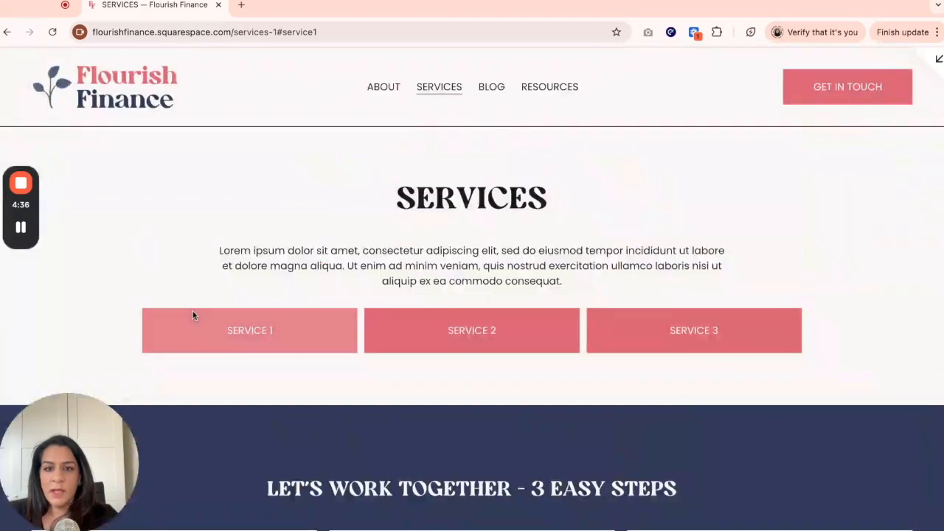
click(487, 346)
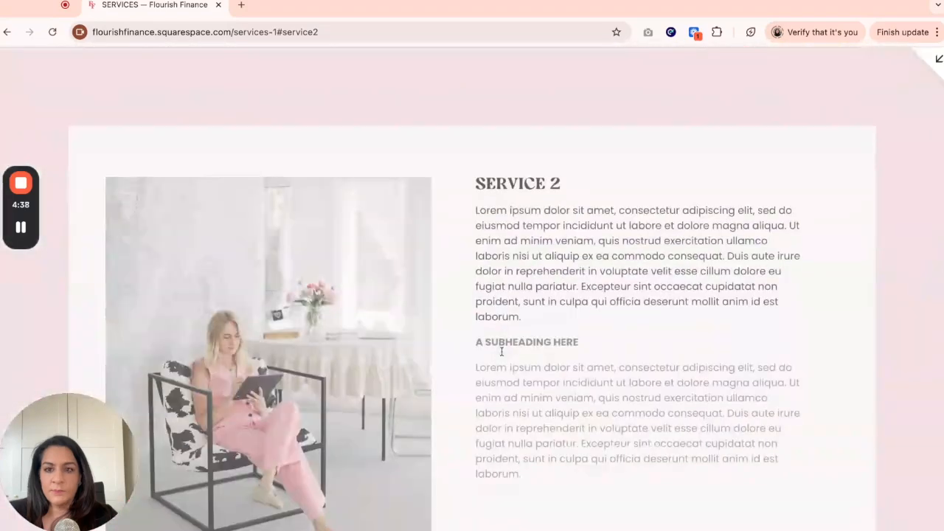
scroll(502, 352, up, 10)
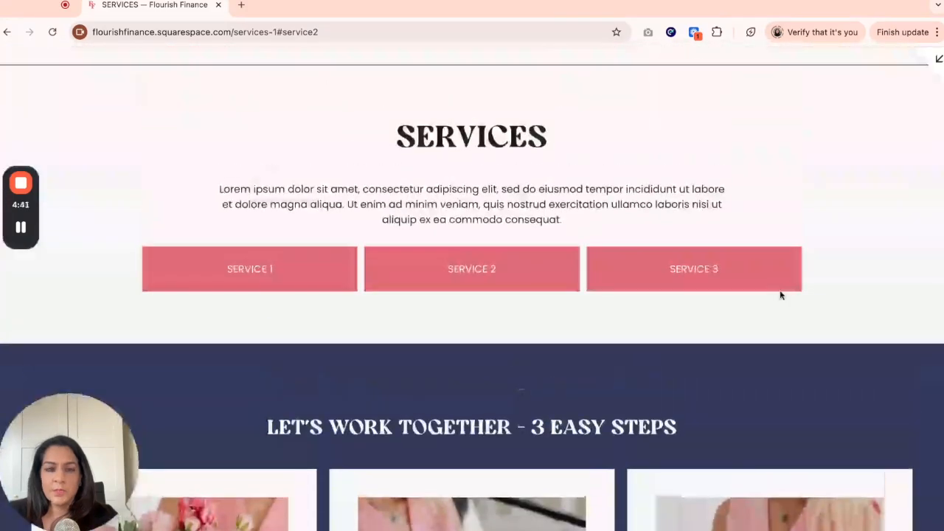
click(777, 288)
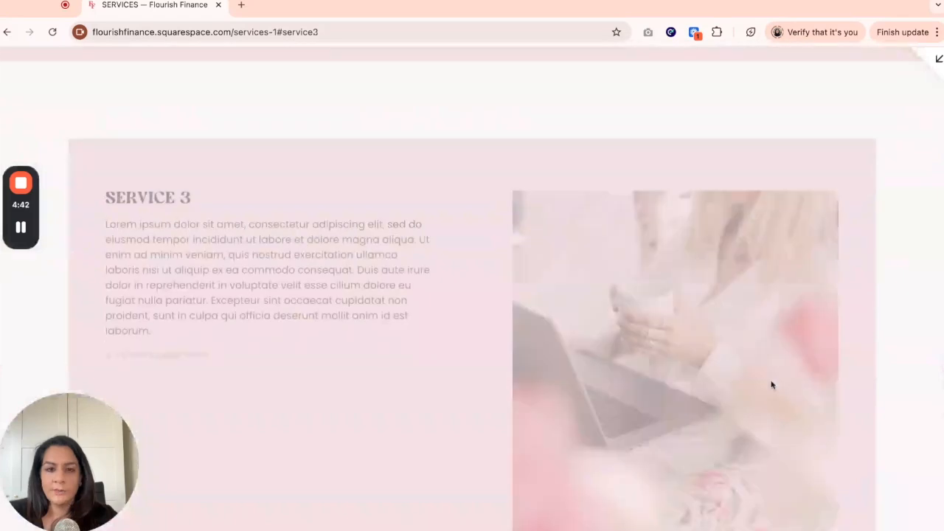
scroll(589, 357, up, 15)
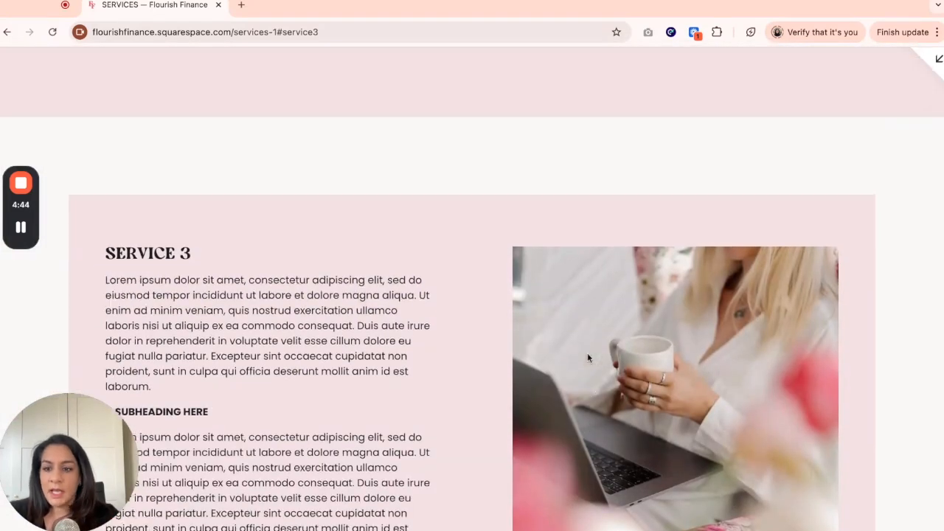
scroll(587, 357, up, 10)
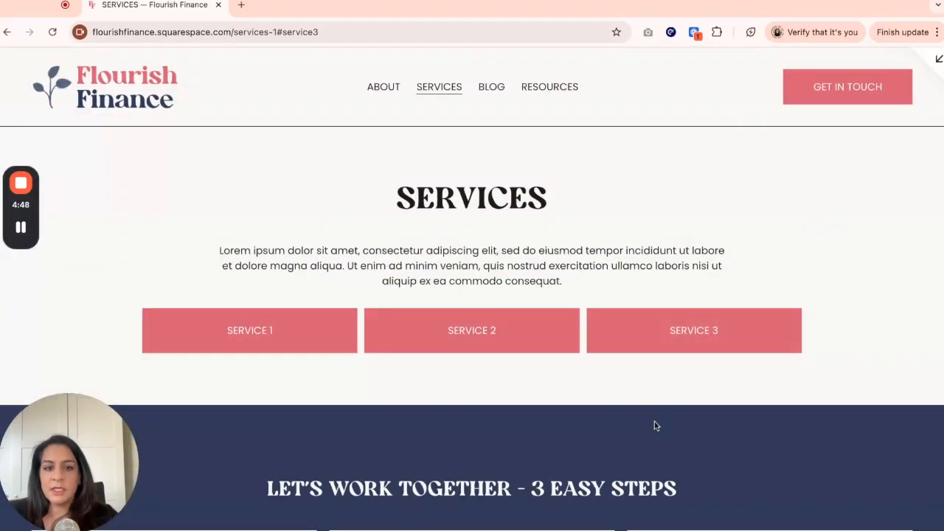
- Test the SERVICE 3 button once more, then close the preview and scroll the page
scroll(653, 421, down, 10)
scroll(658, 411, down, 12)
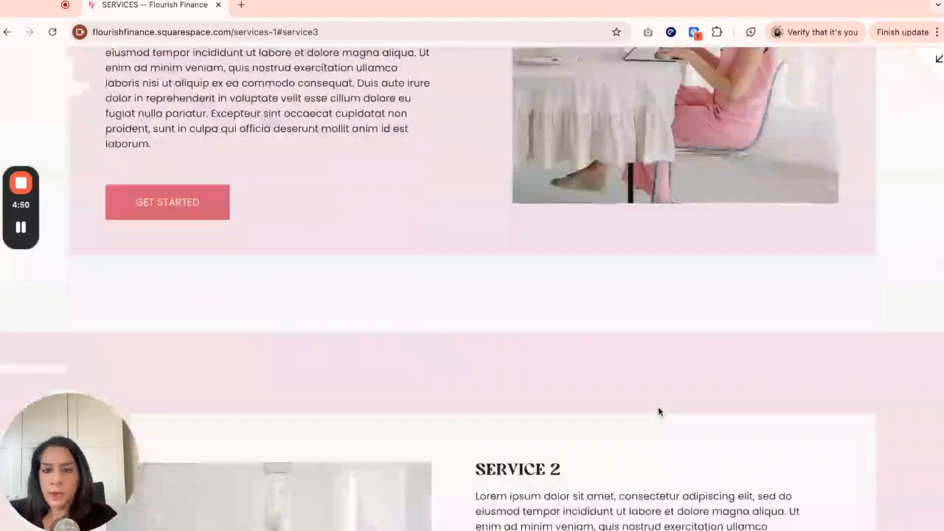
scroll(659, 407, down, 2)
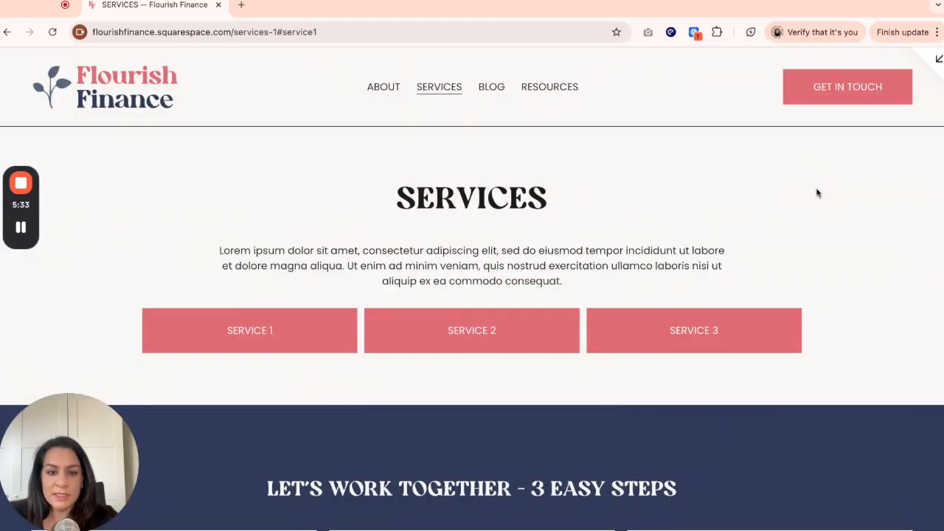
click(722, 341)
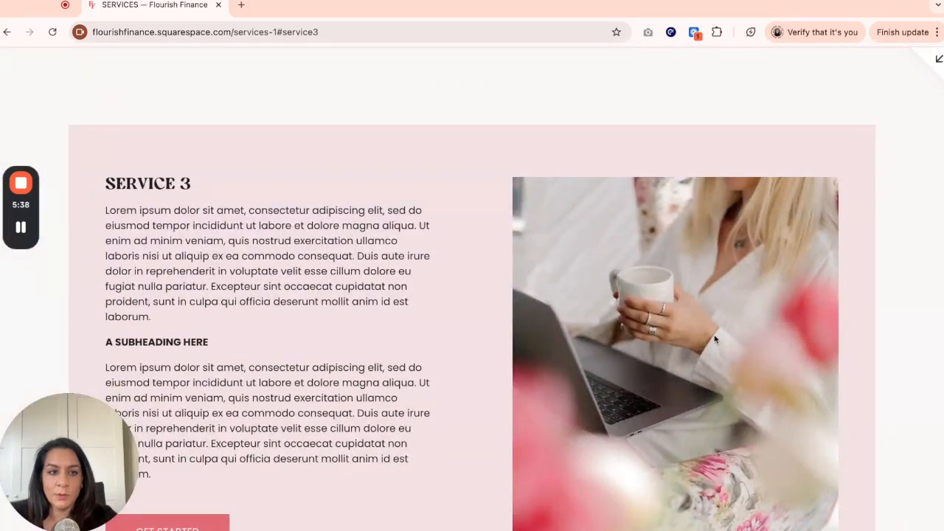
scroll(506, 202, up, 15)
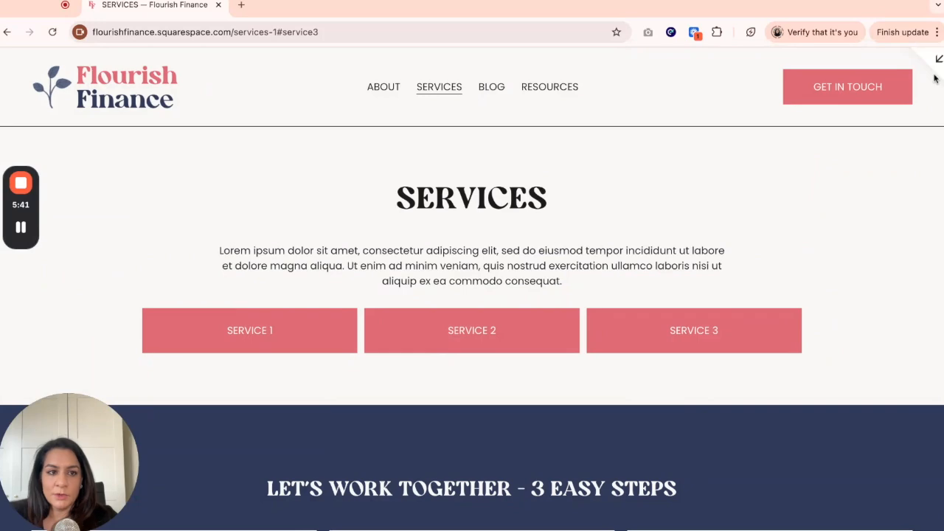
click(936, 65)
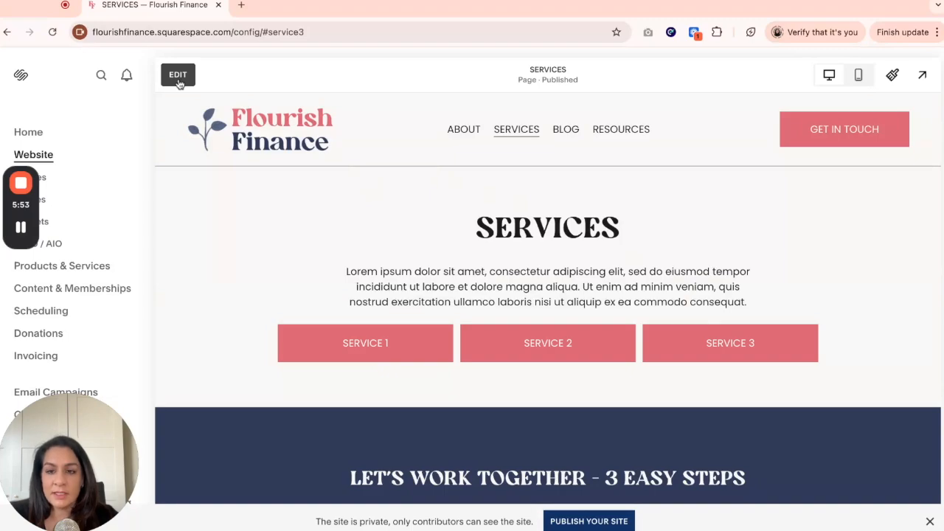
scroll(425, 294, down, 10)
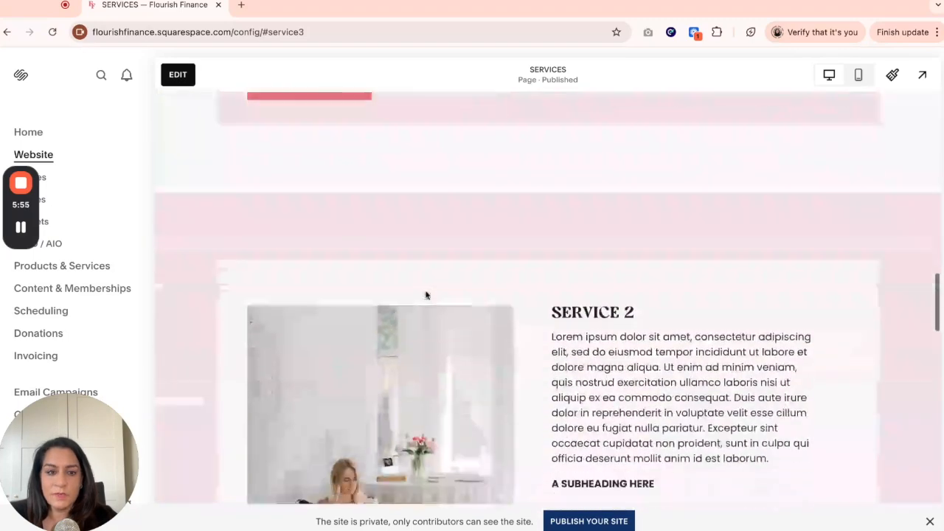
- Open the page editor, enlarge the header section, and add a text block below the SERVICE buttons
scroll(425, 295, down, 15)
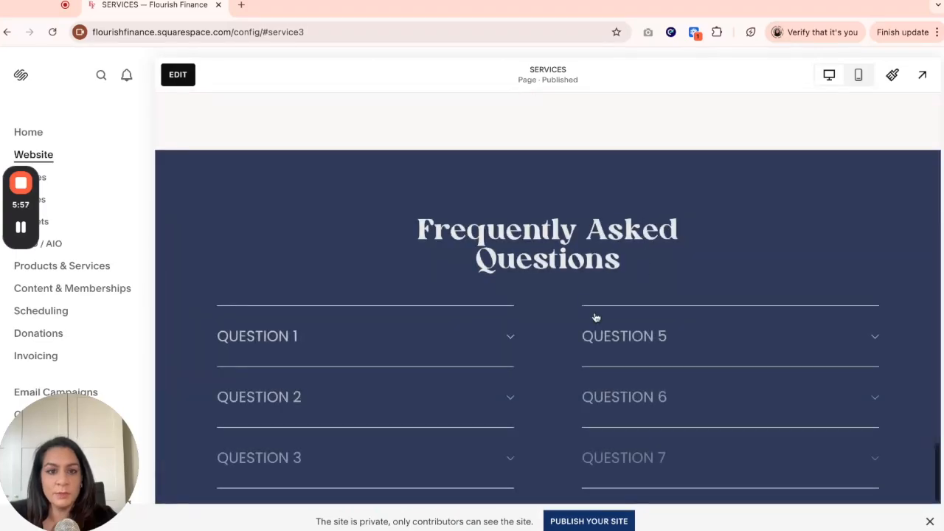
scroll(564, 310, up, 20)
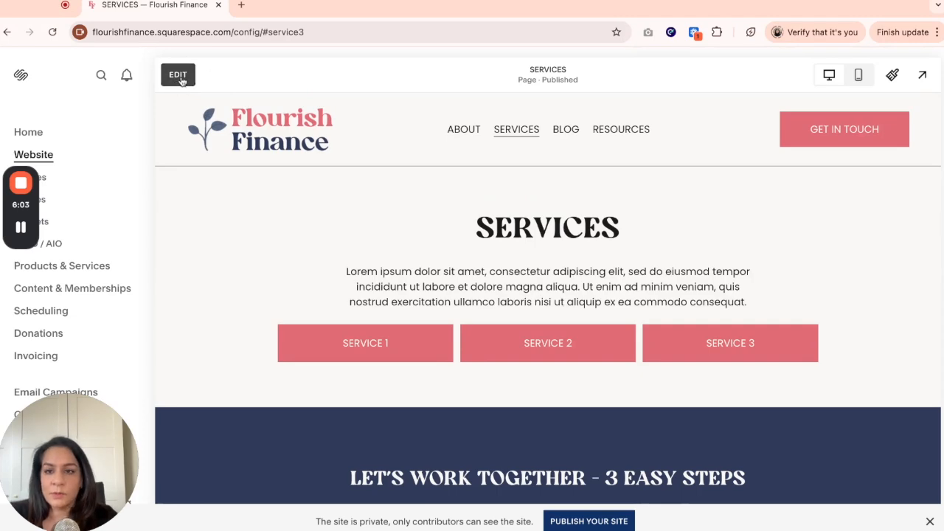
click(181, 81)
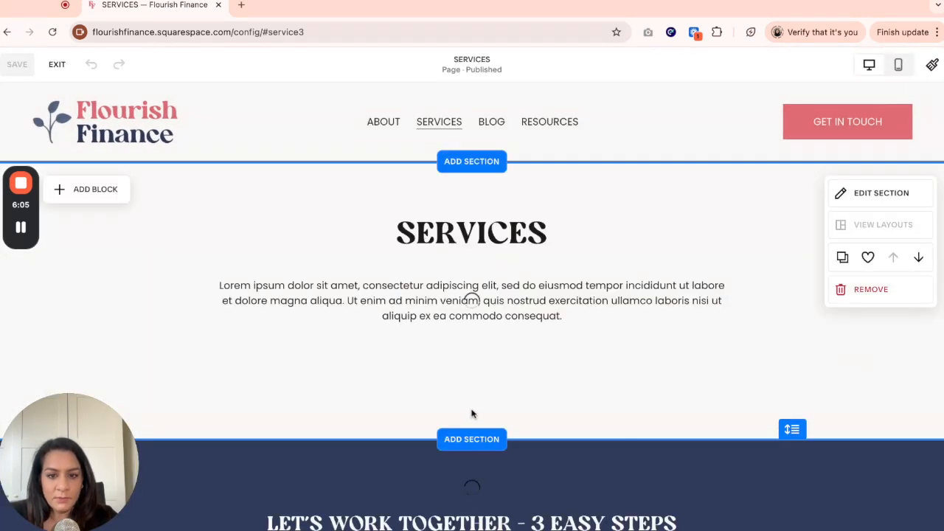
drag(792, 429, 792, 469)
click(107, 198)
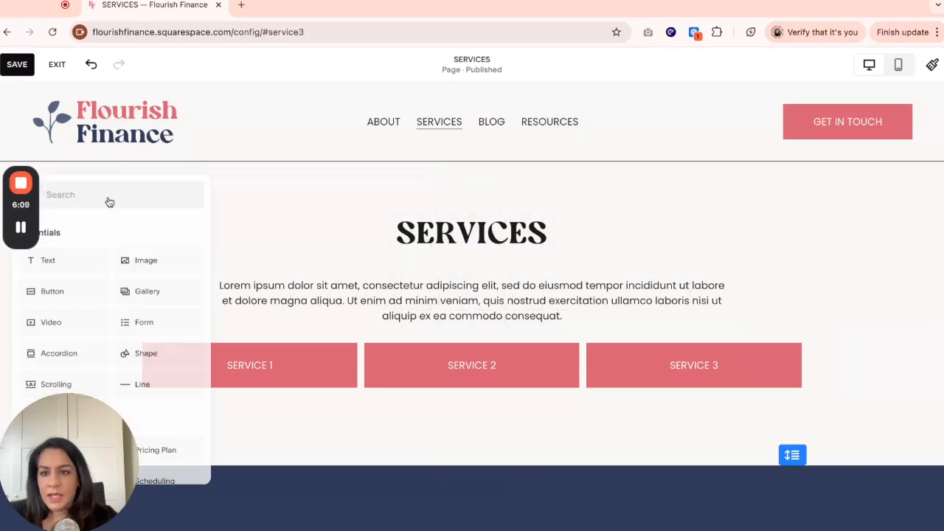
click(96, 262)
drag(123, 194, 453, 411)
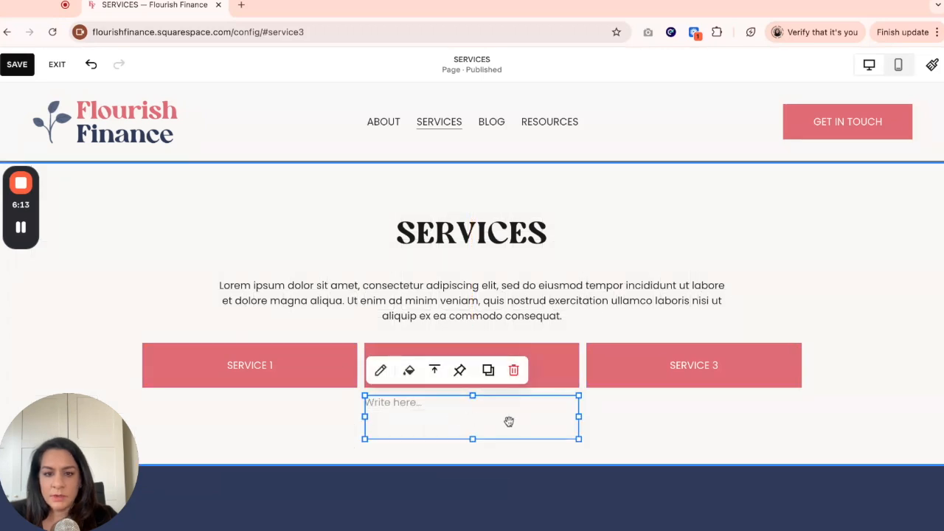
- Write "Read the FAQs" in the new text block
click(471, 405)
text(RE)
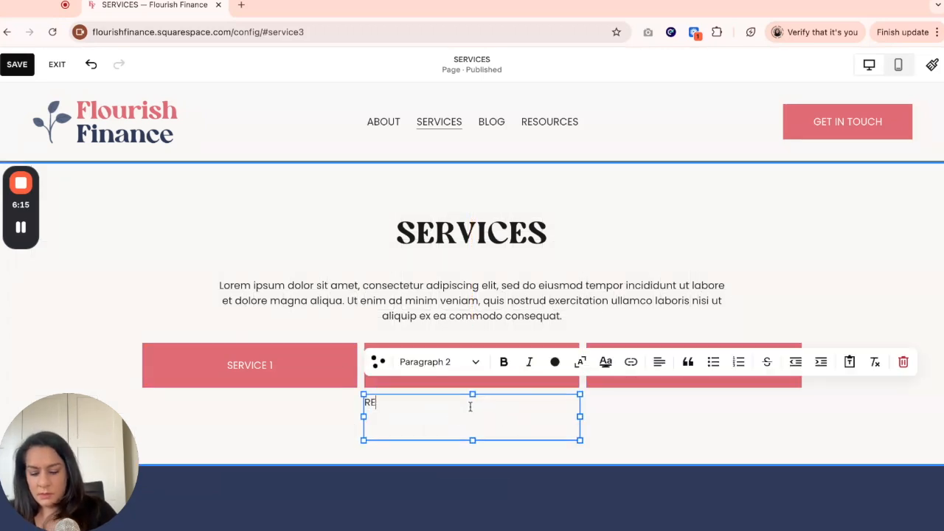
key(BackSpace)
text(ead the FAQ)
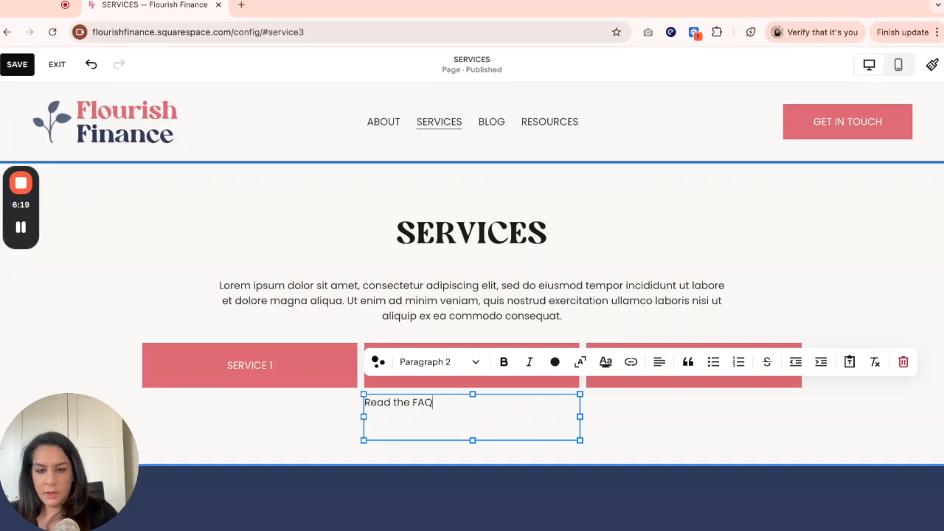
- Center the Read the FAQs text and align it to the bottom of its block
click(659, 361)
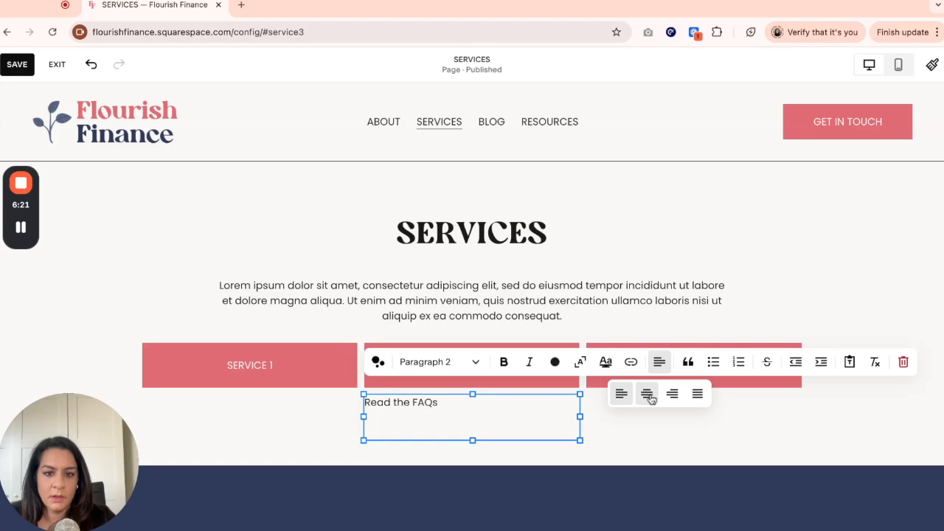
click(647, 393)
click(614, 438)
click(482, 429)
click(435, 372)
click(459, 399)
click(663, 428)
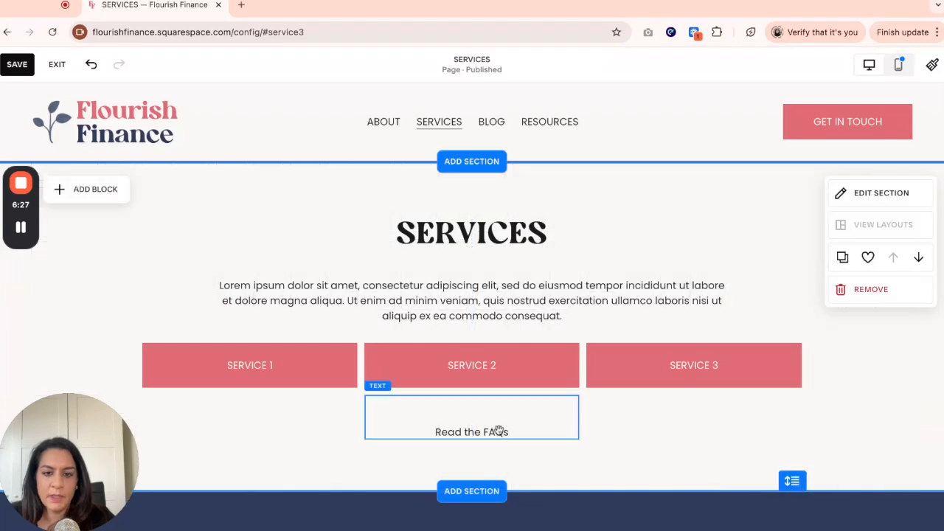
click(517, 424)
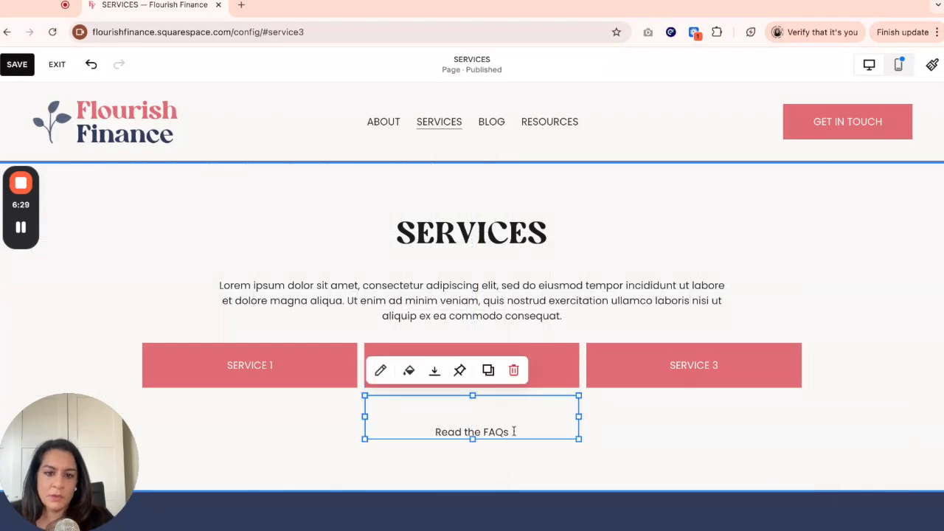
click(691, 434)
- Set the Frequently Asked Questions section's anchor link to faqs and copy it
scroll(907, 370, down, 4)
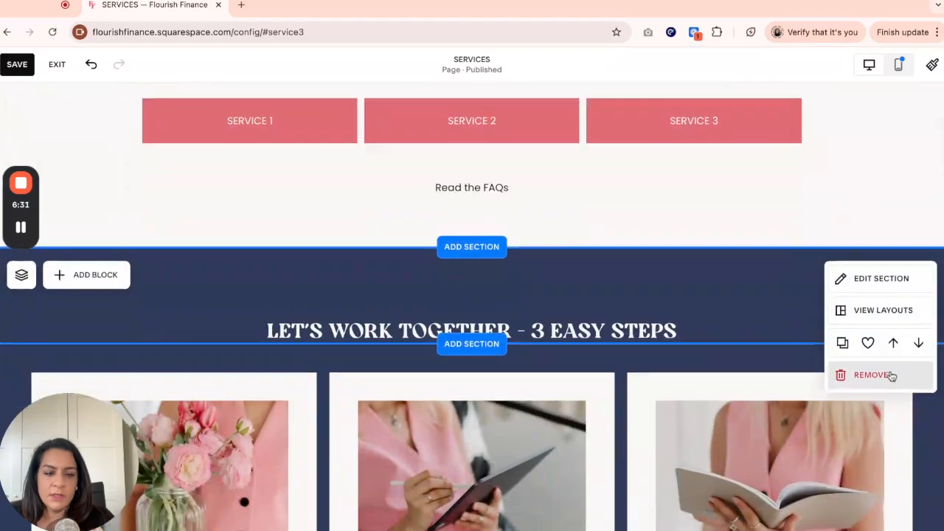
scroll(622, 318, down, 10)
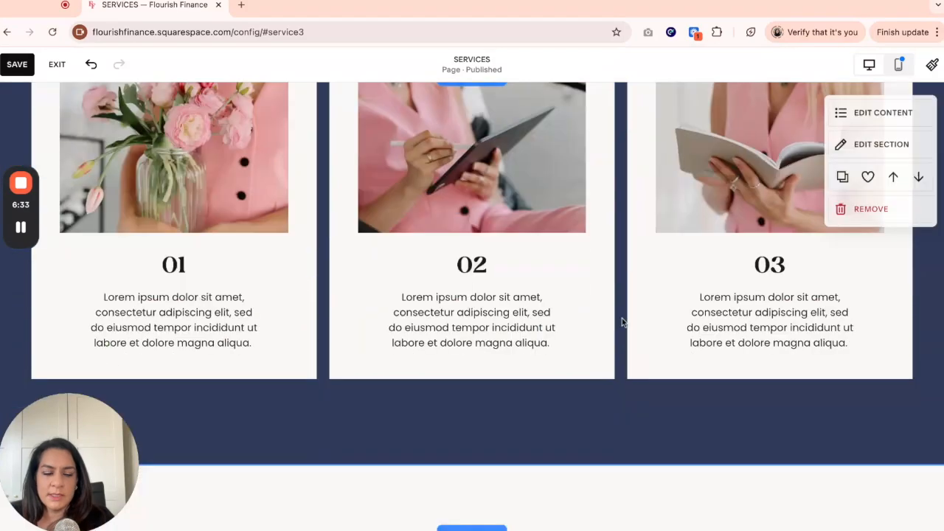
scroll(621, 318, down, 15)
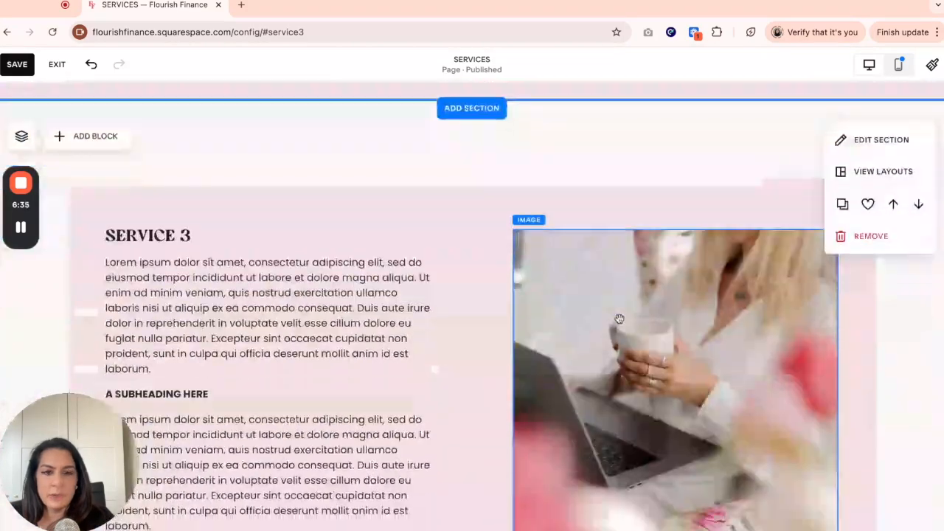
scroll(620, 322, down, 3)
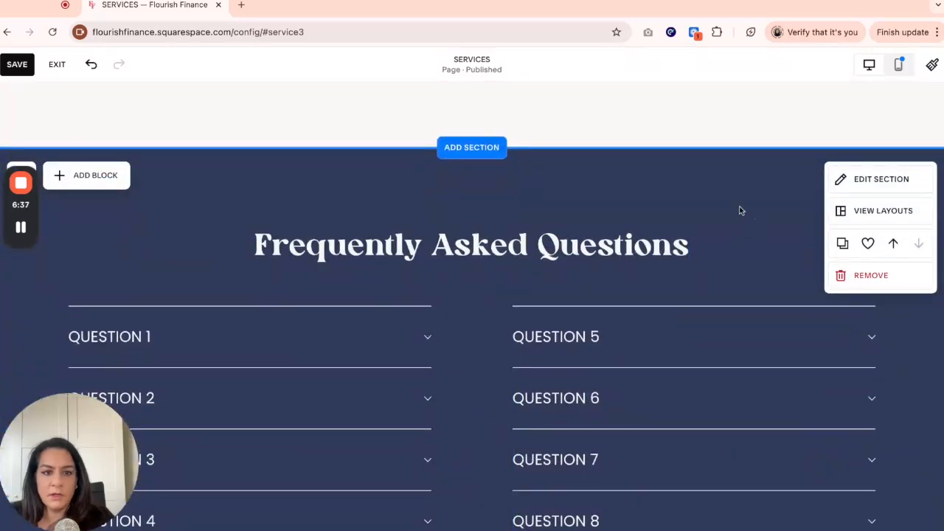
click(882, 180)
click(811, 471)
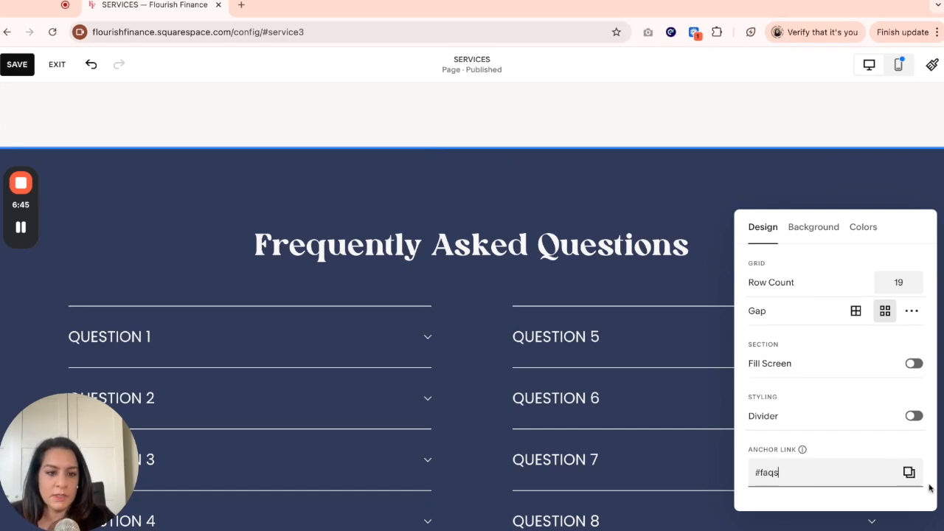
text(faqs)
click(908, 472)
- Link the Read the FAQs text to the copied /services-1#faqs anchor
scroll(489, 306, up, 2)
scroll(488, 306, up, 15)
scroll(488, 306, down, 2)
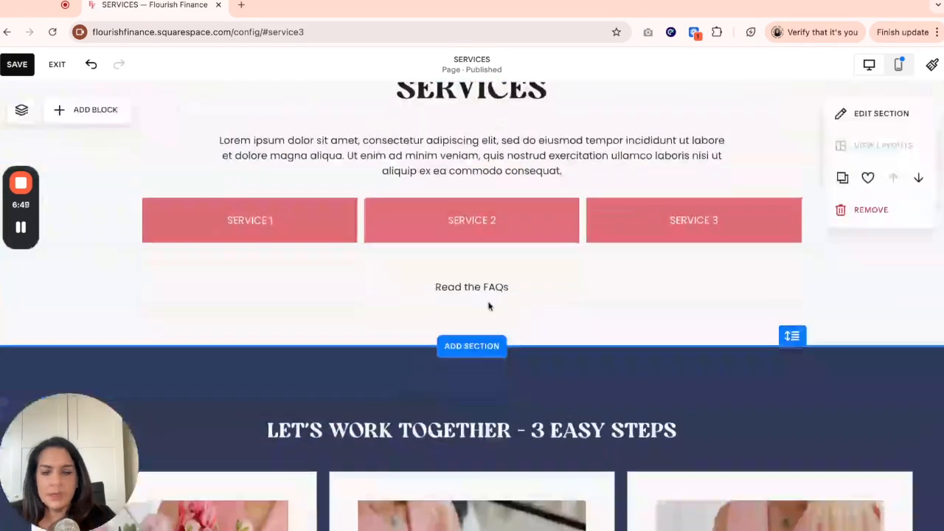
click(491, 291)
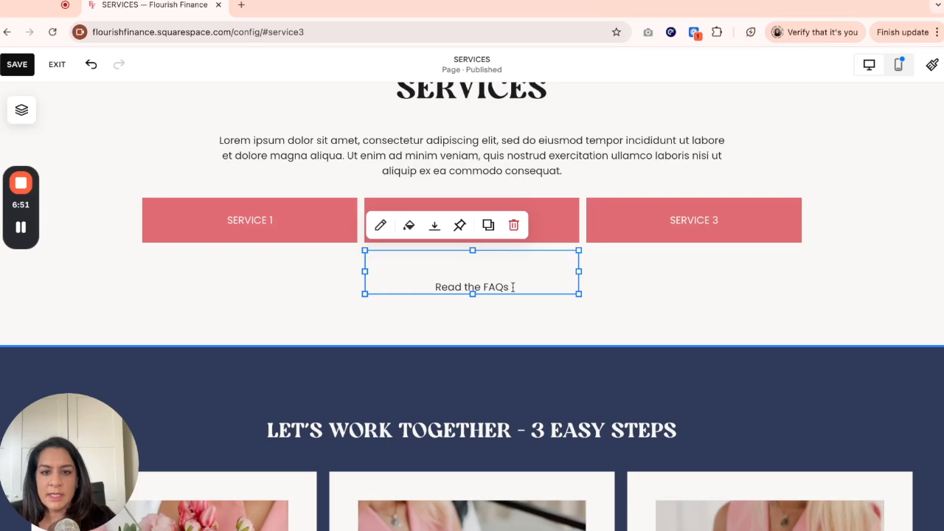
triple_click(513, 287)
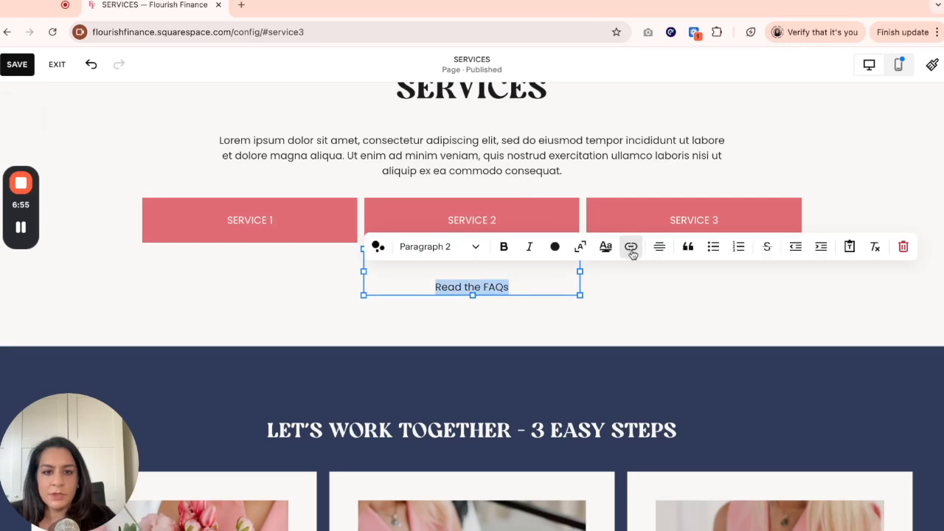
click(631, 248)
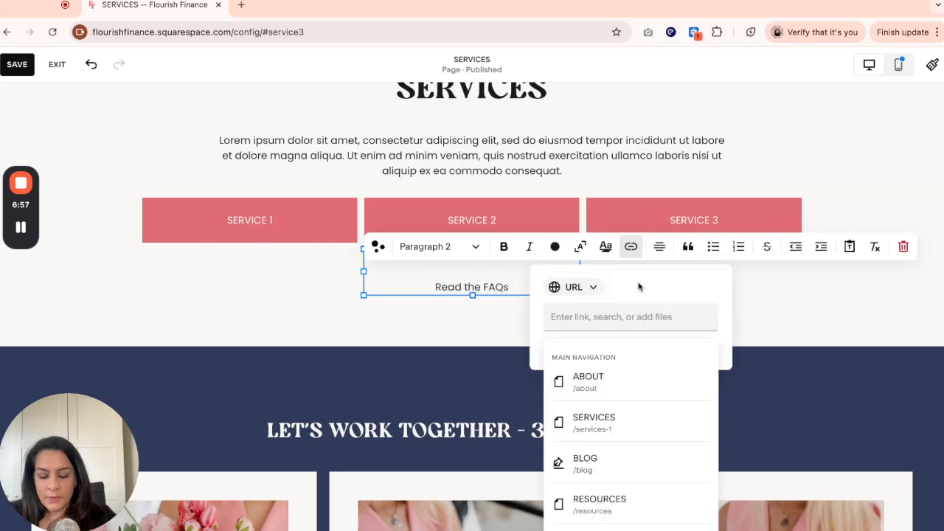
key(super+v)
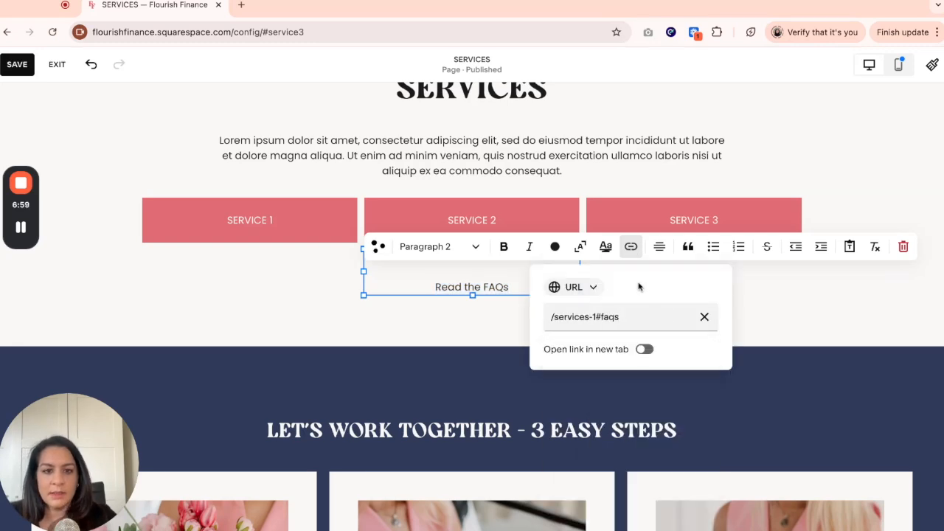
click(831, 298)
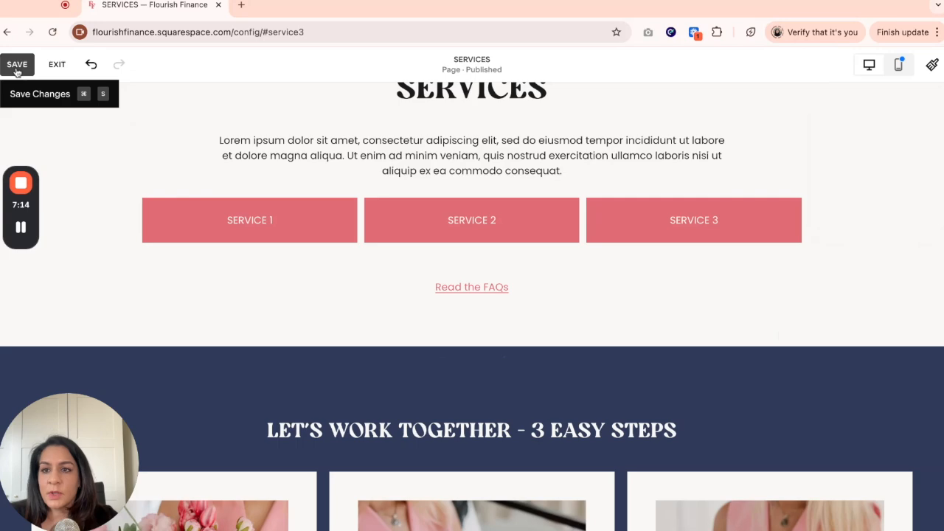
- Save the page changes and exit the editor
click(16, 68)
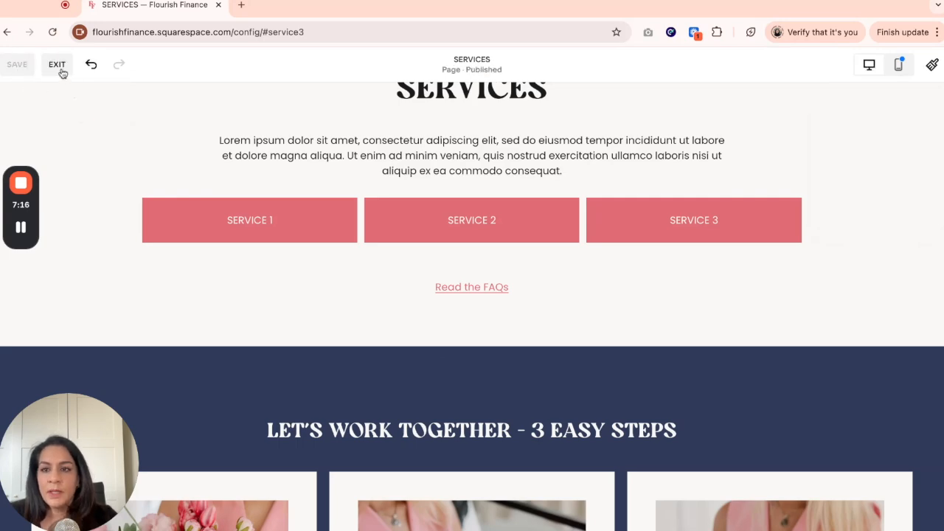
click(63, 74)
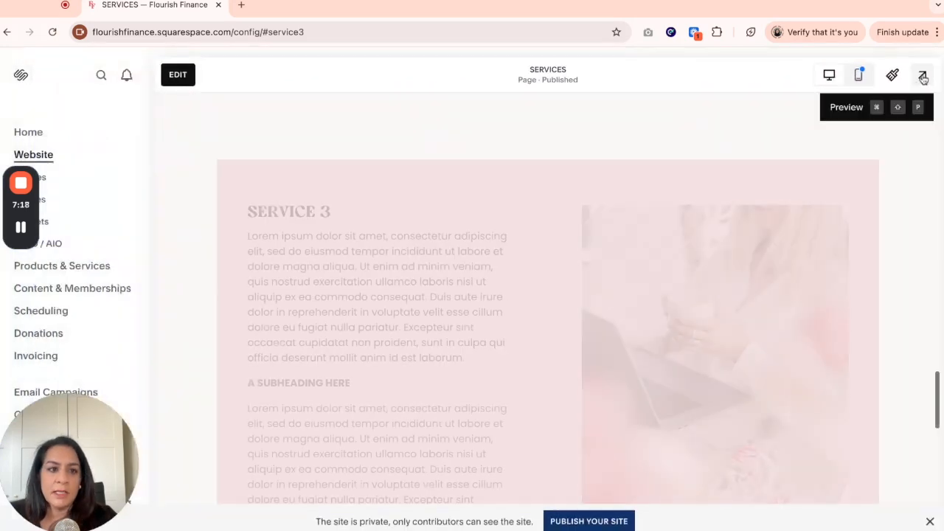
- Preview the page and test the Read the FAQs link
click(922, 75)
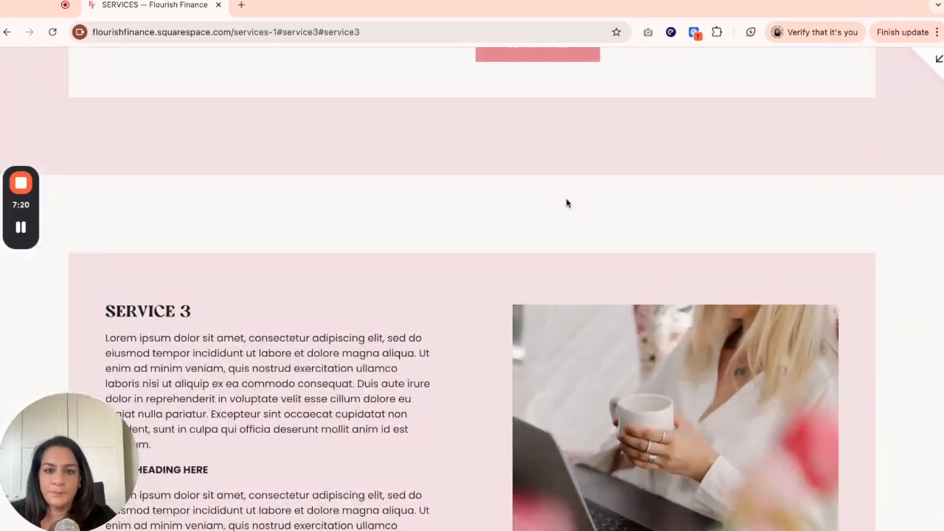
scroll(564, 199, up, 6)
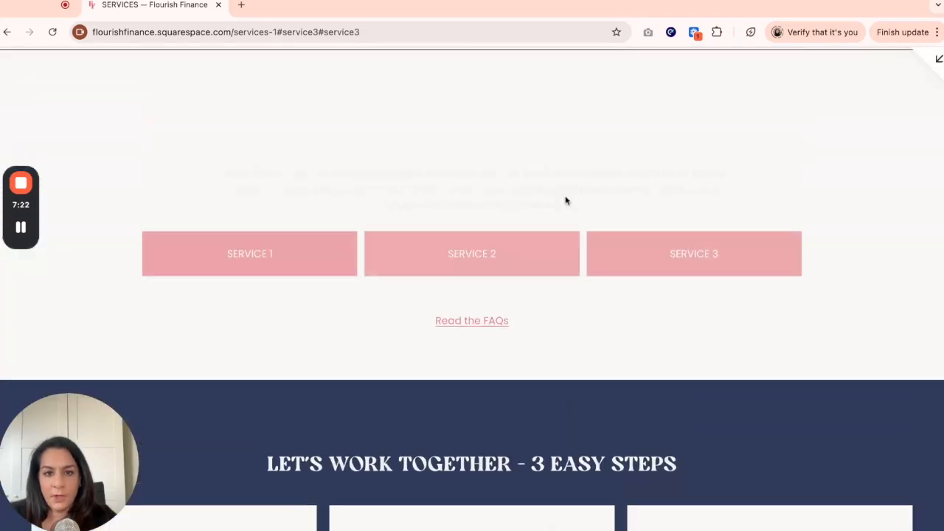
click(472, 296)
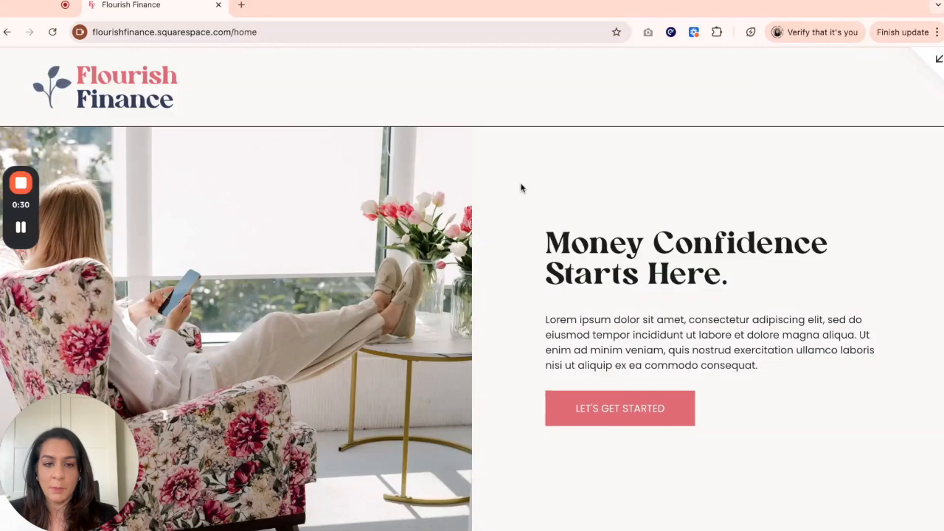
- Scroll through the home page to review its sections
scroll(520, 188, down, 6)
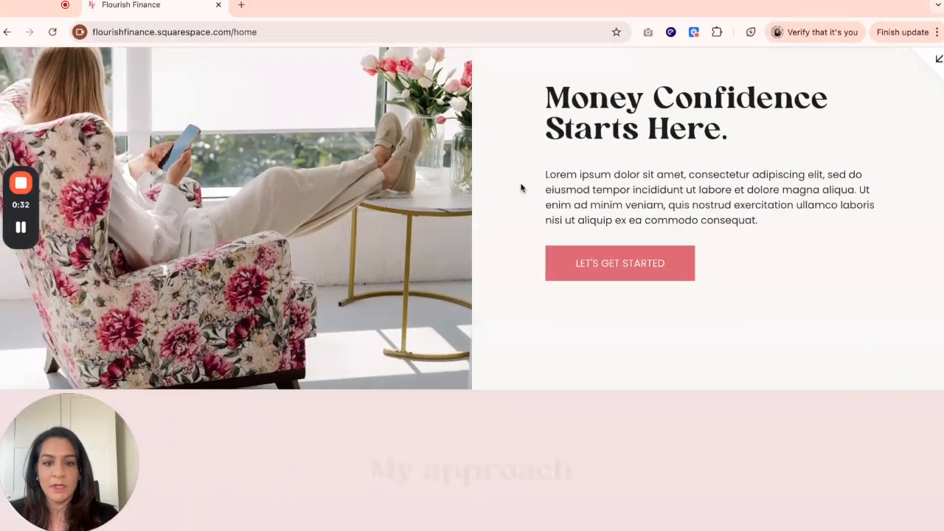
scroll(518, 188, down, 5)
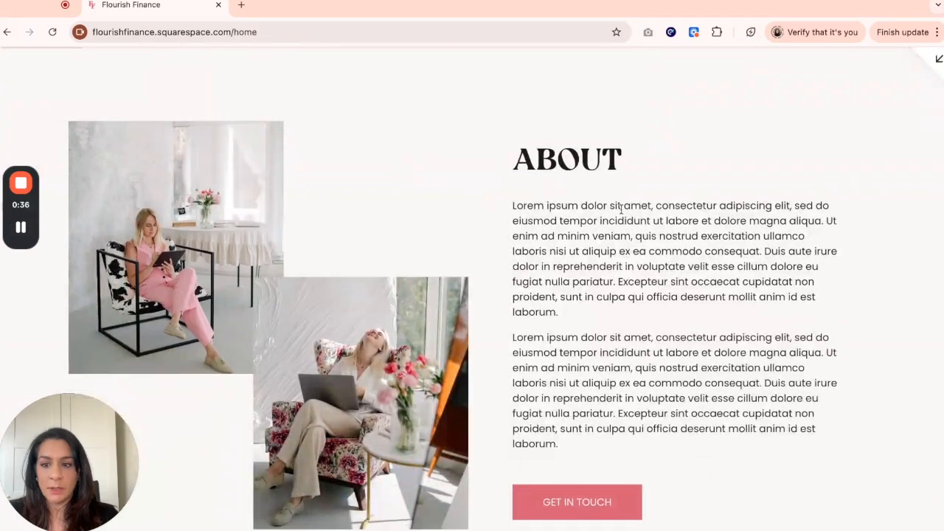
scroll(621, 212, down, 6)
scroll(619, 212, down, 6)
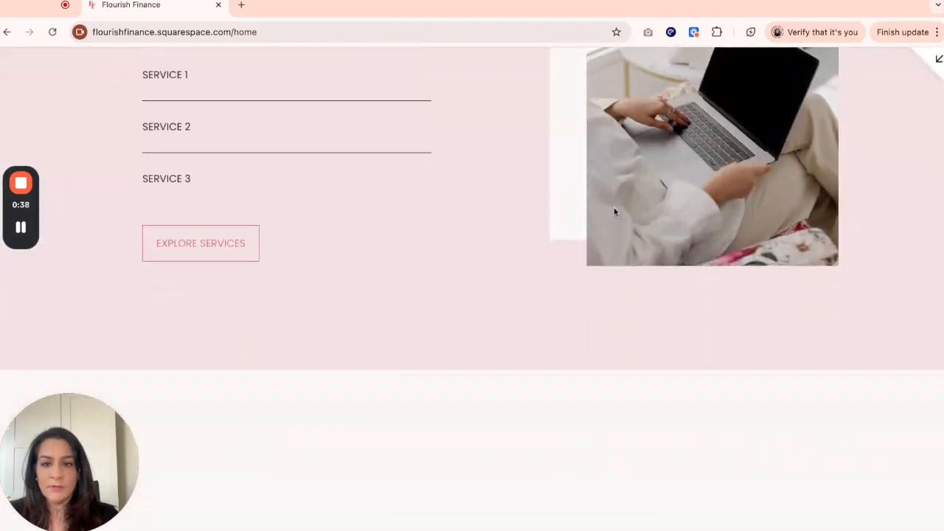
scroll(613, 213, down, 8)
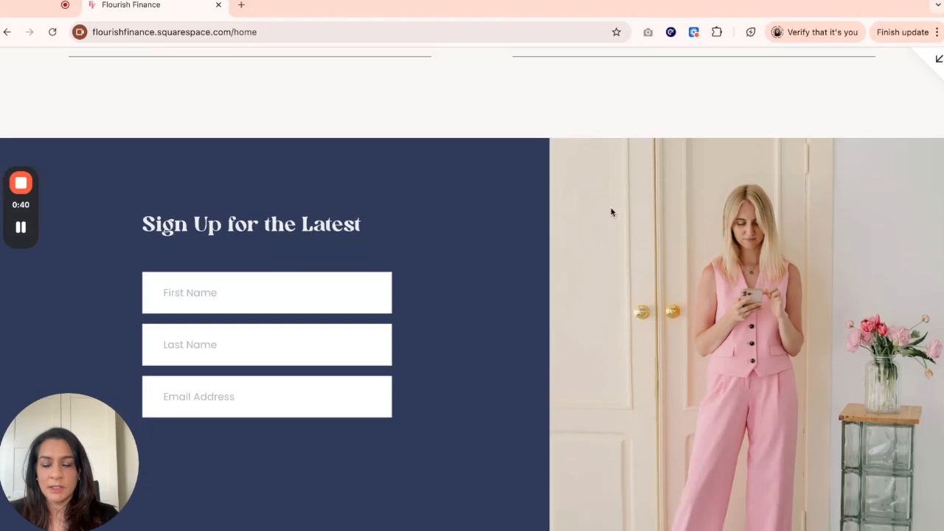
scroll(420, 152, down, 2)
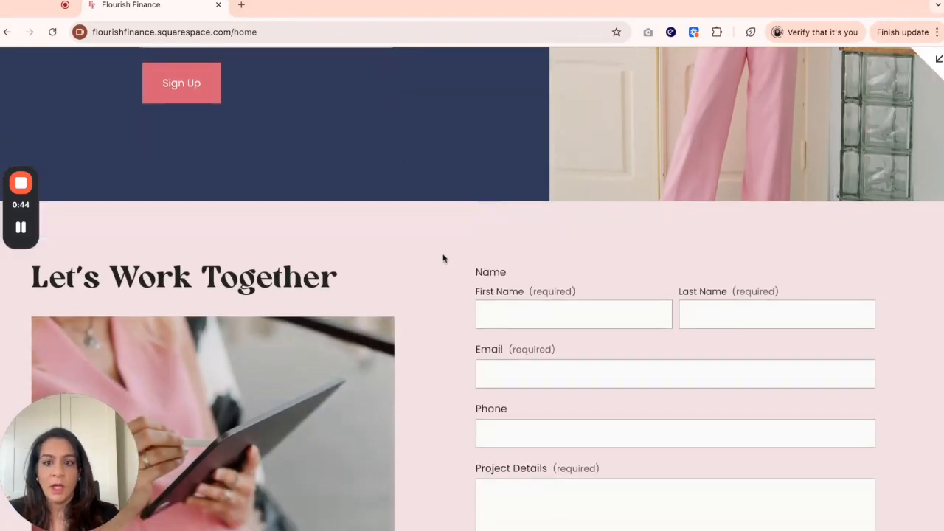
scroll(443, 256, up, 2)
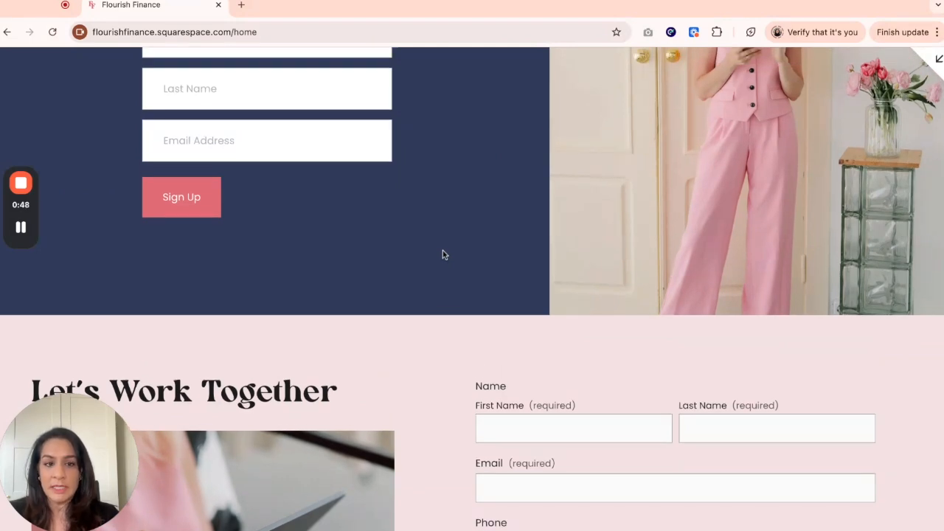
scroll(442, 254, up, 7)
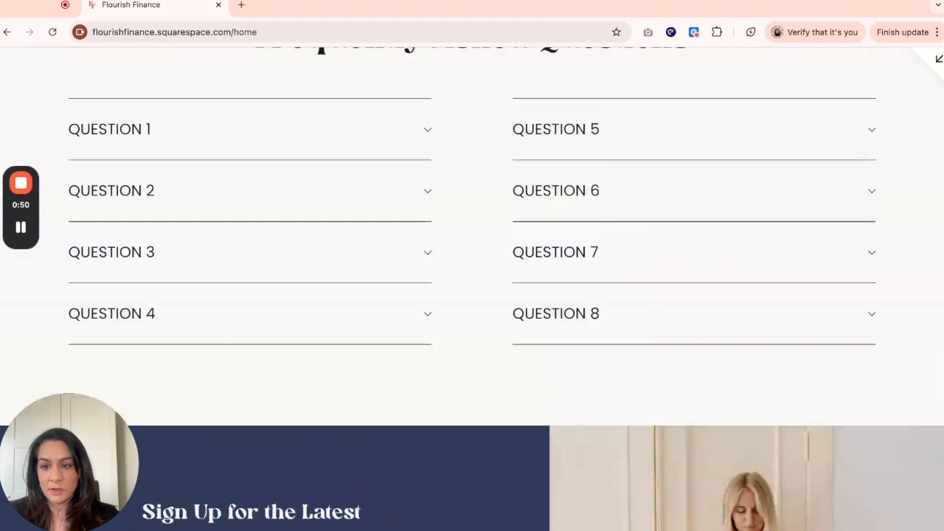
scroll(472, 289, up, 8)
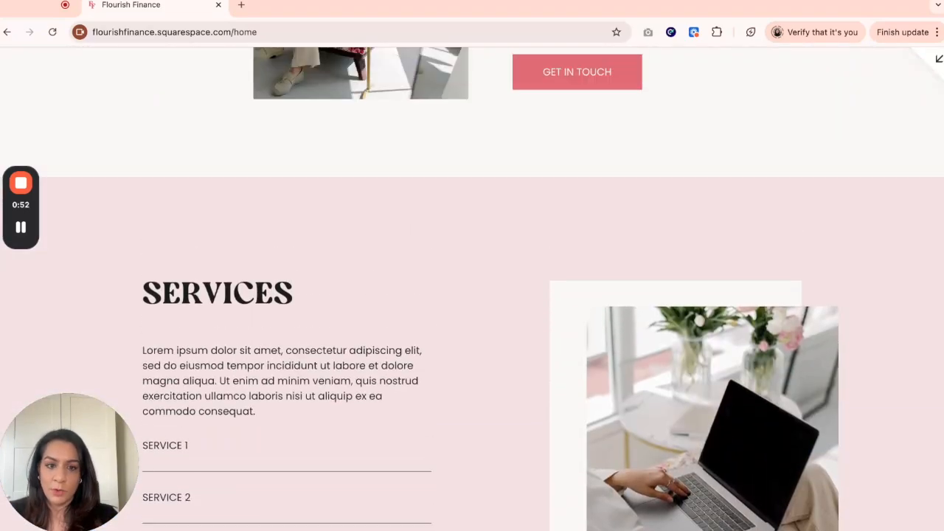
scroll(472, 289, up, 10)
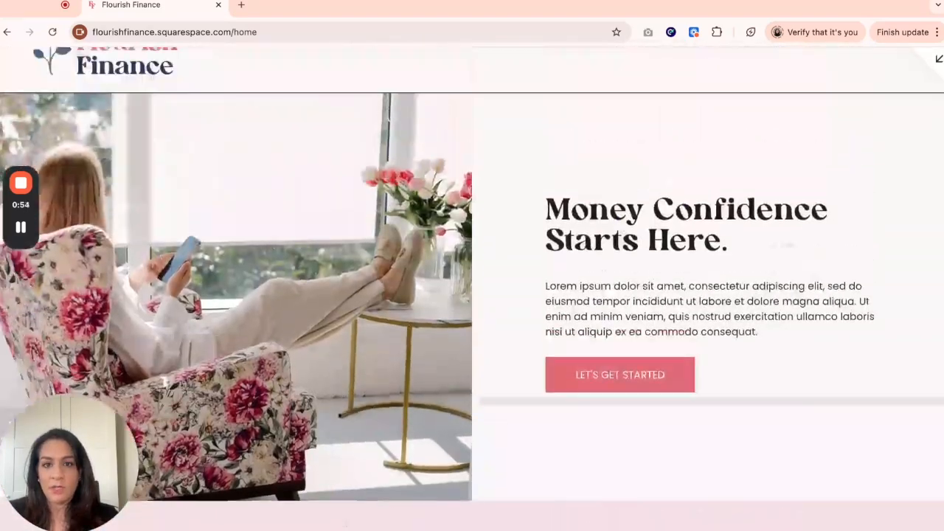
- Open the home page in the editor and set the About section's anchor link to #about
scroll(472, 289, up, 1)
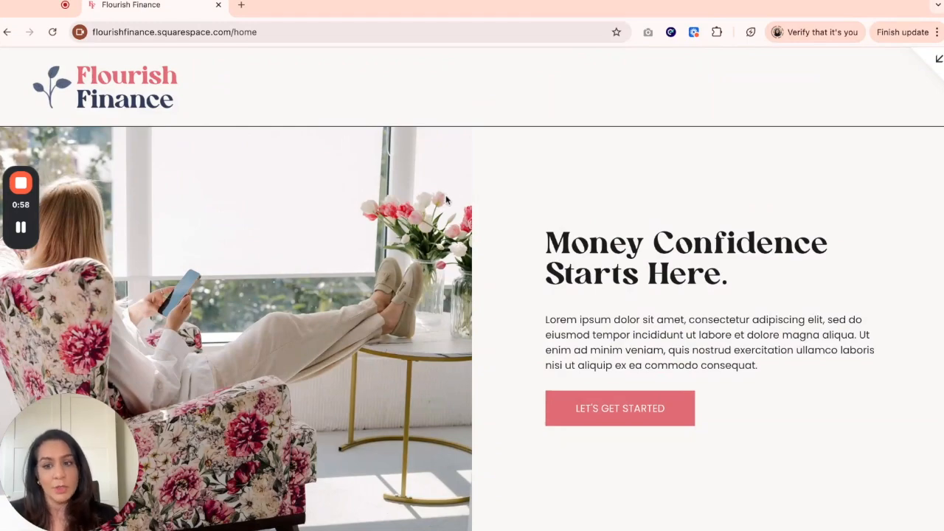
scroll(454, 252, down, 3)
scroll(454, 253, down, 10)
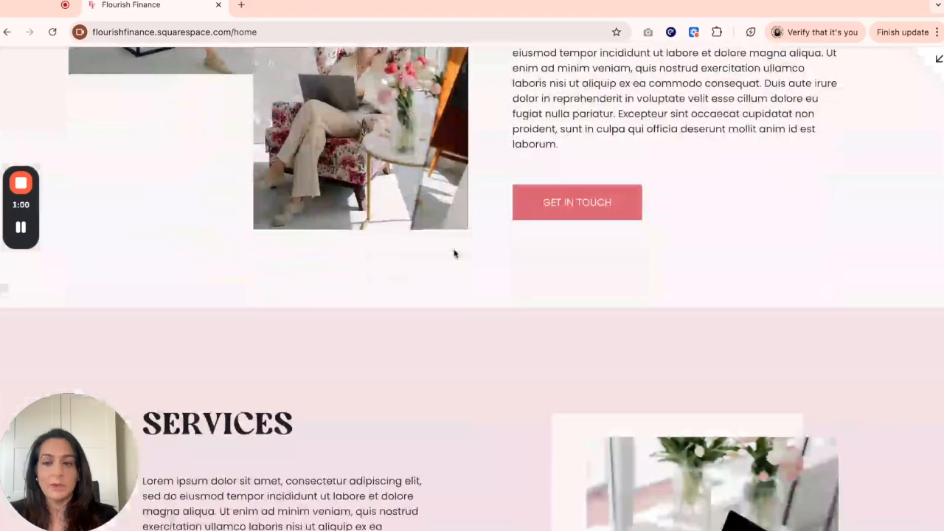
scroll(454, 253, up, 13)
scroll(455, 253, up, 3)
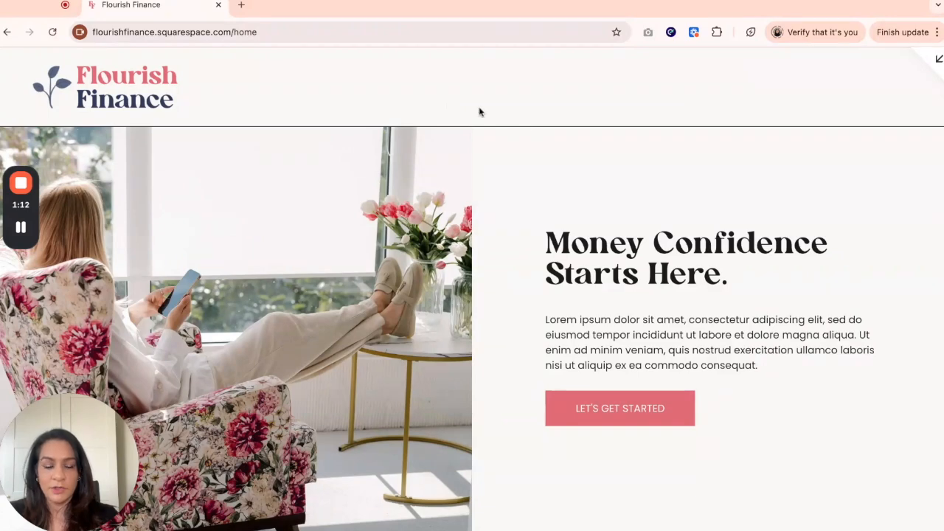
click(936, 65)
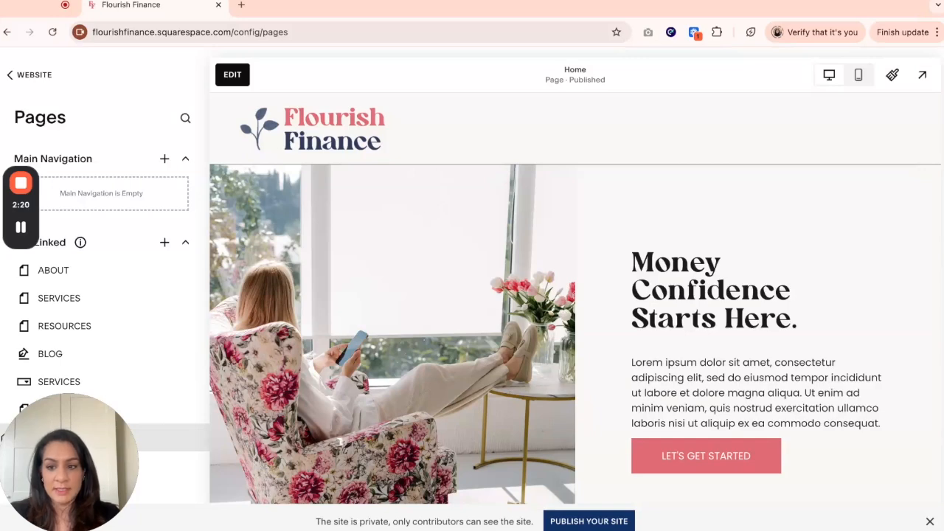
click(233, 76)
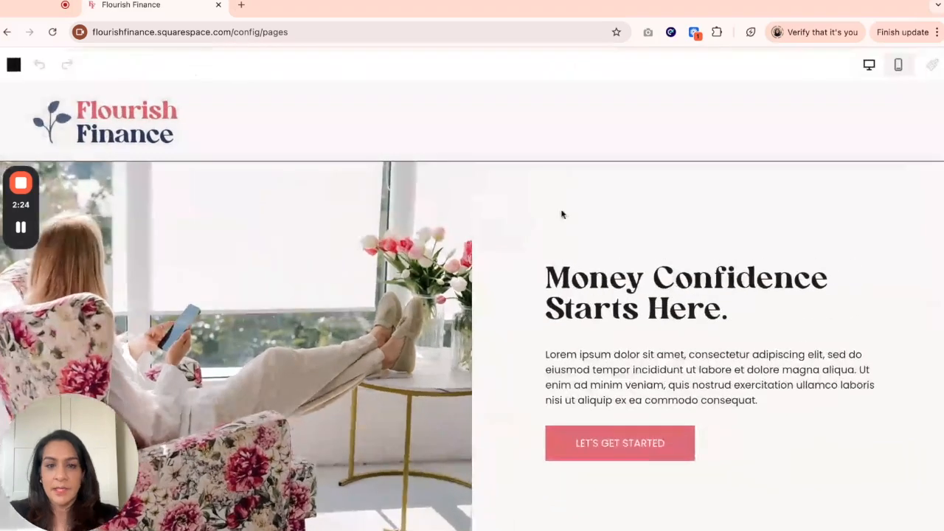
scroll(603, 234, down, 8)
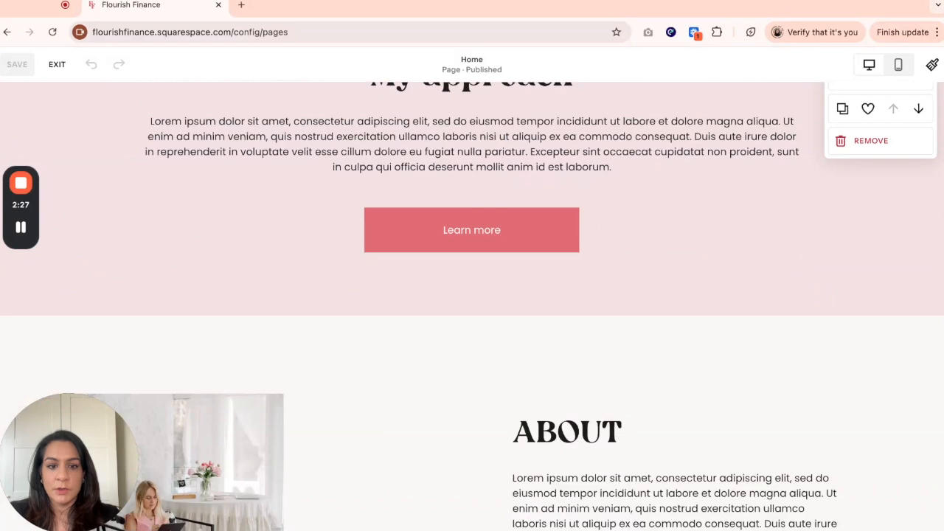
scroll(590, 213, down, 5)
scroll(548, 187, up, 1)
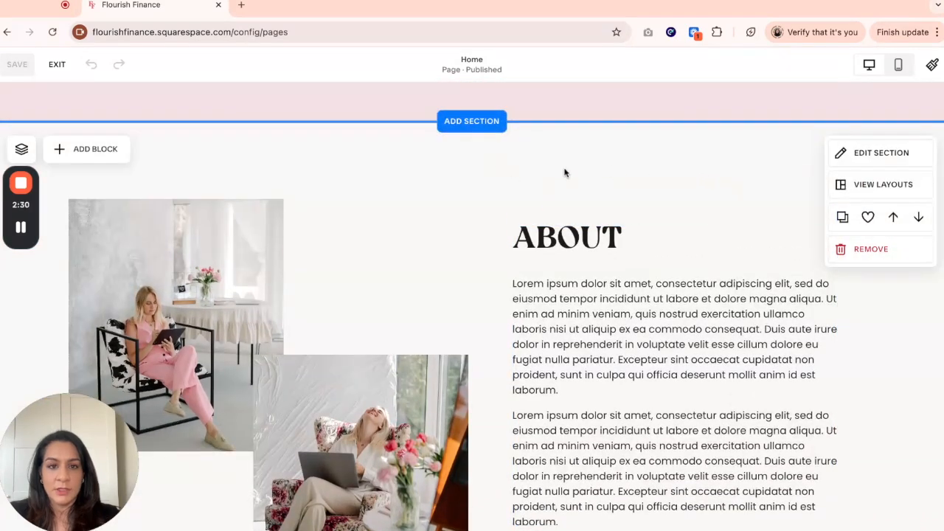
click(880, 154)
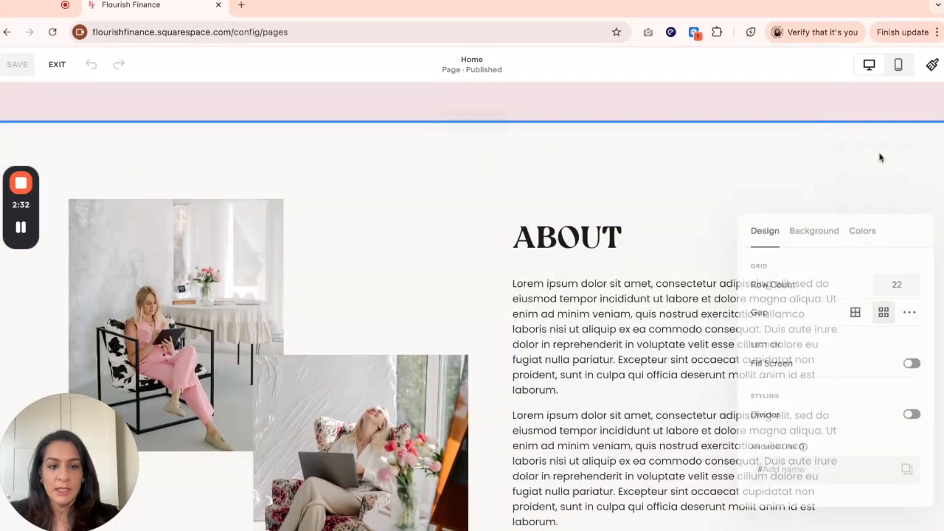
click(799, 469)
text(about)
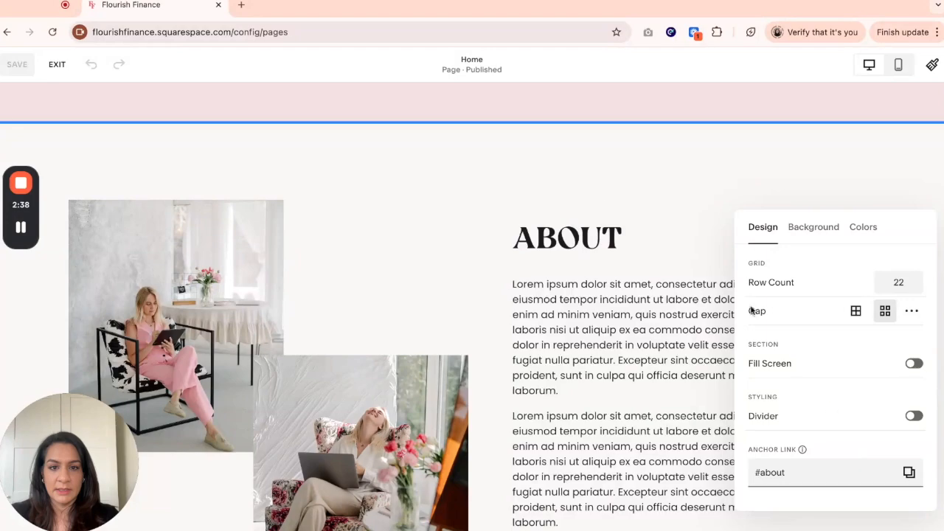
click(621, 184)
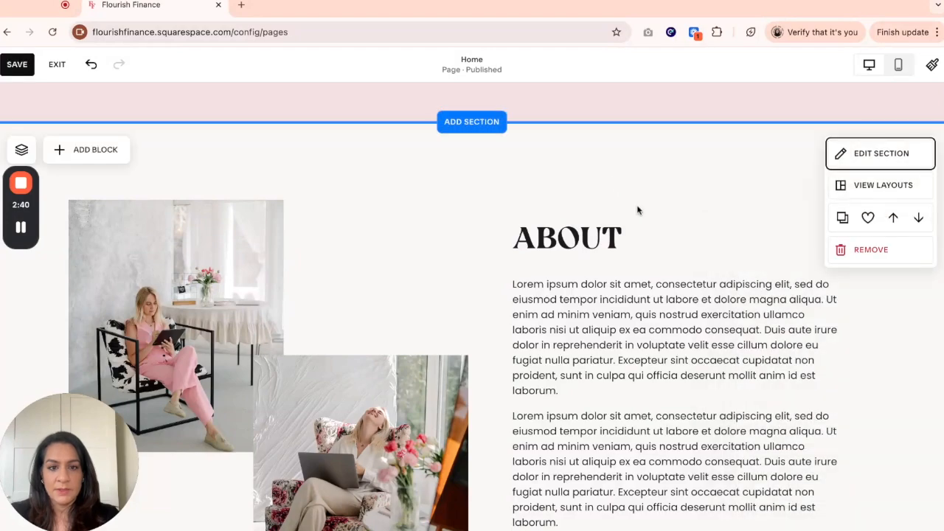
- Set the Services section's anchor link to #ser
scroll(659, 270, down, 10)
scroll(660, 270, down, 1)
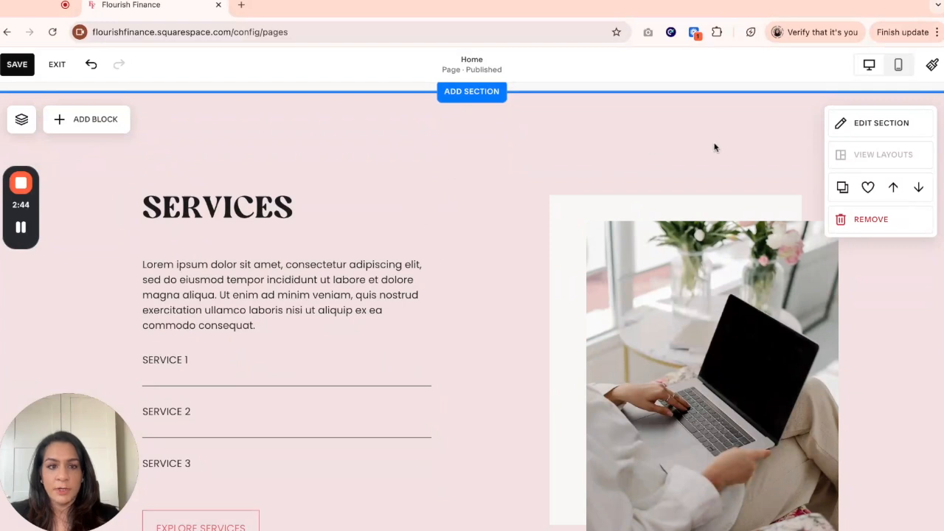
click(848, 123)
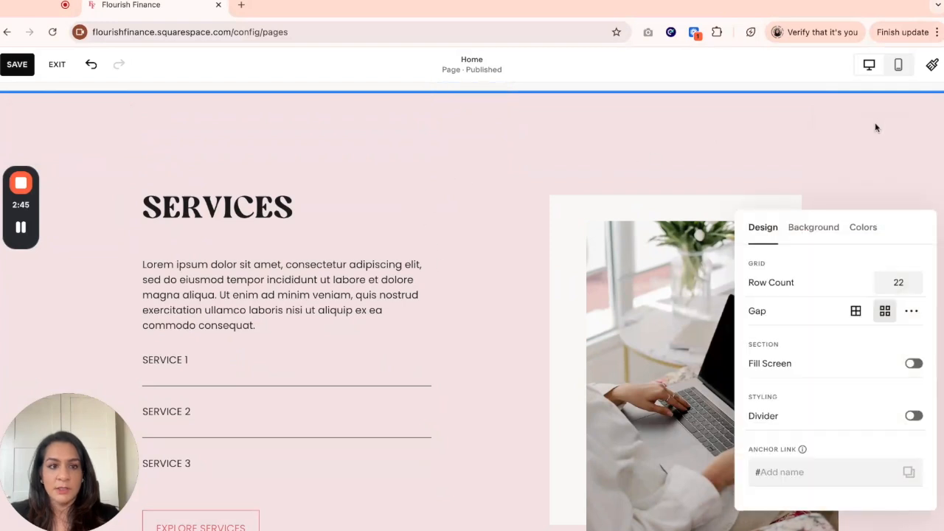
click(822, 471)
text(services)
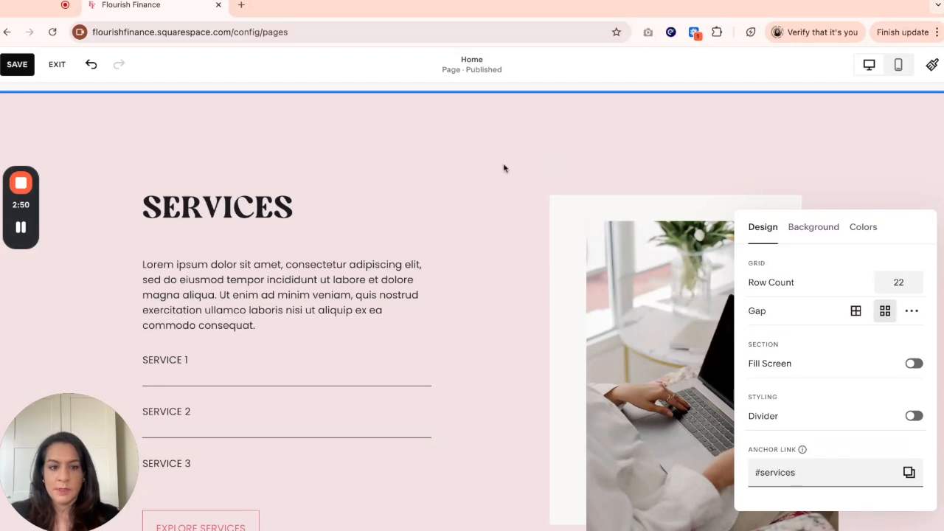
click(503, 169)
- Set the Frequently Asked Questions section's anchor link to #faq
scroll(512, 184, down, 6)
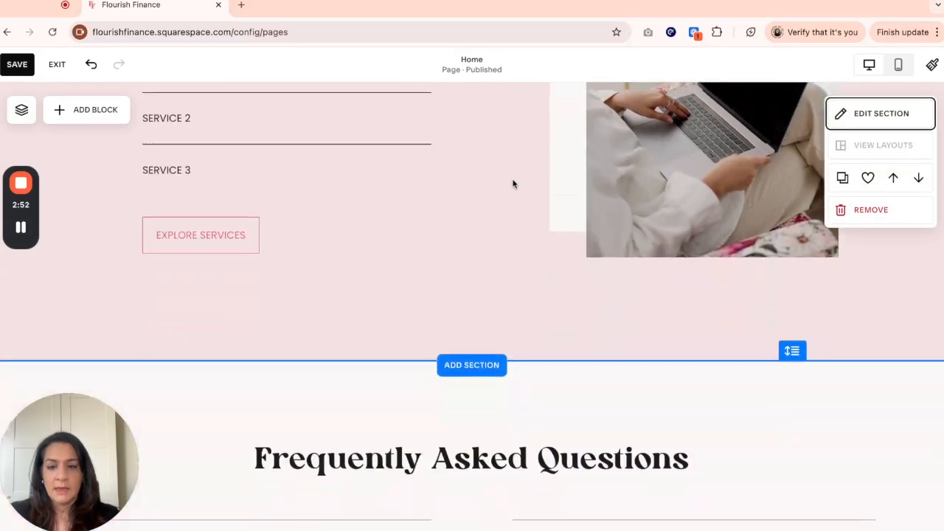
scroll(560, 193, down, 1)
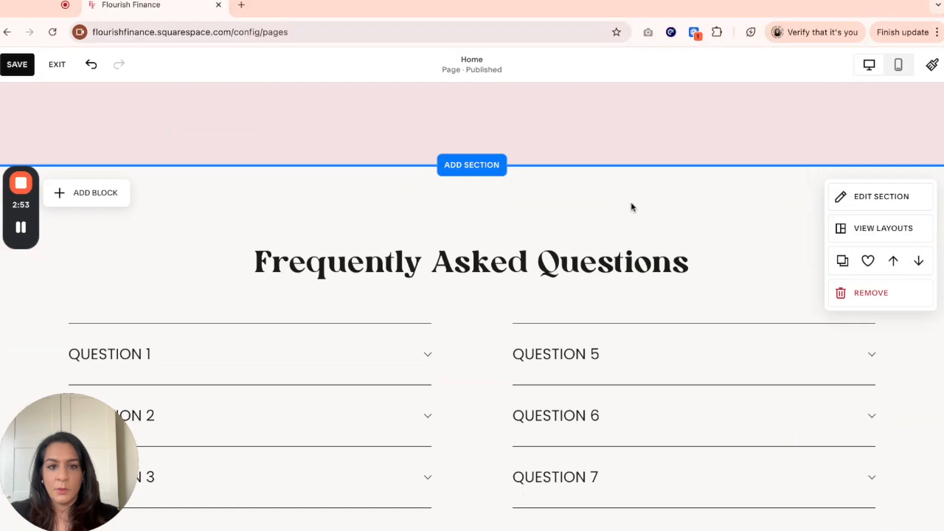
click(878, 199)
click(803, 470)
text(faq)
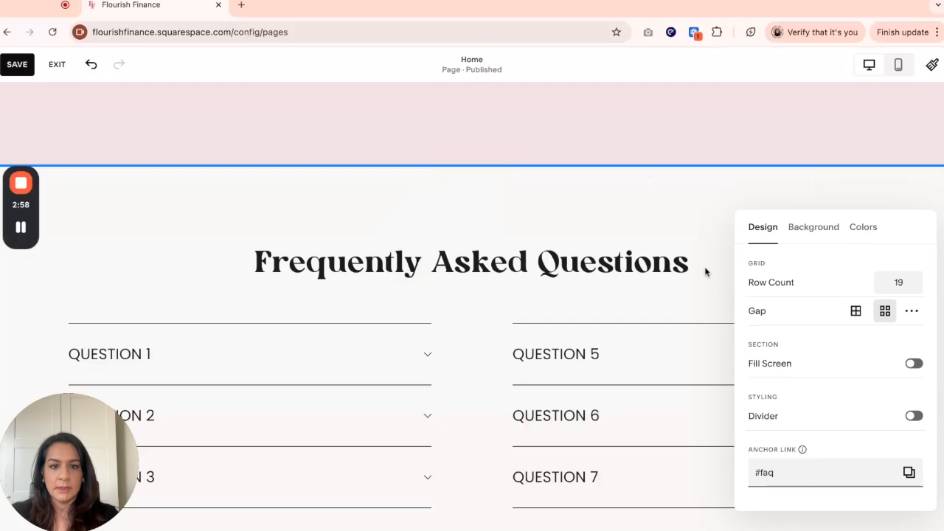
click(649, 225)
- Set the Let's Work Together contact section's anchor link to #contact
scroll(649, 225, down, 10)
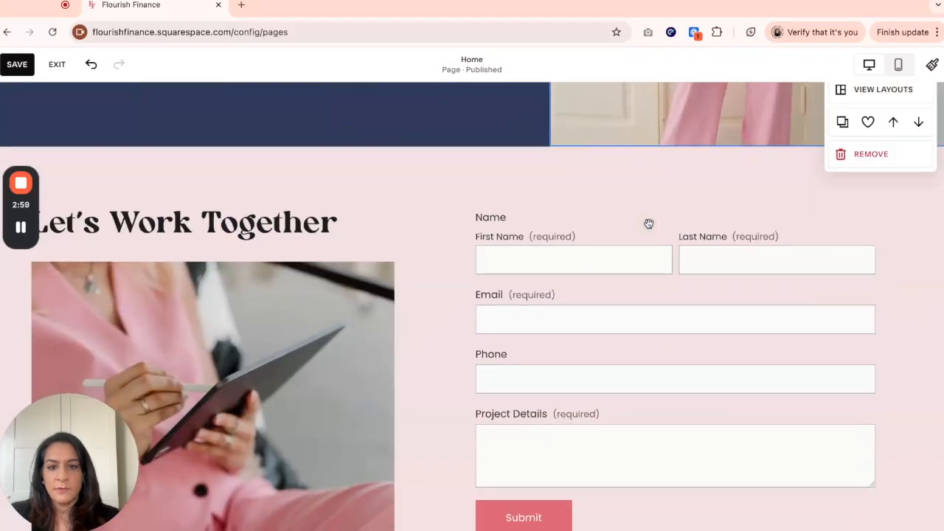
mouse_move(843, 185)
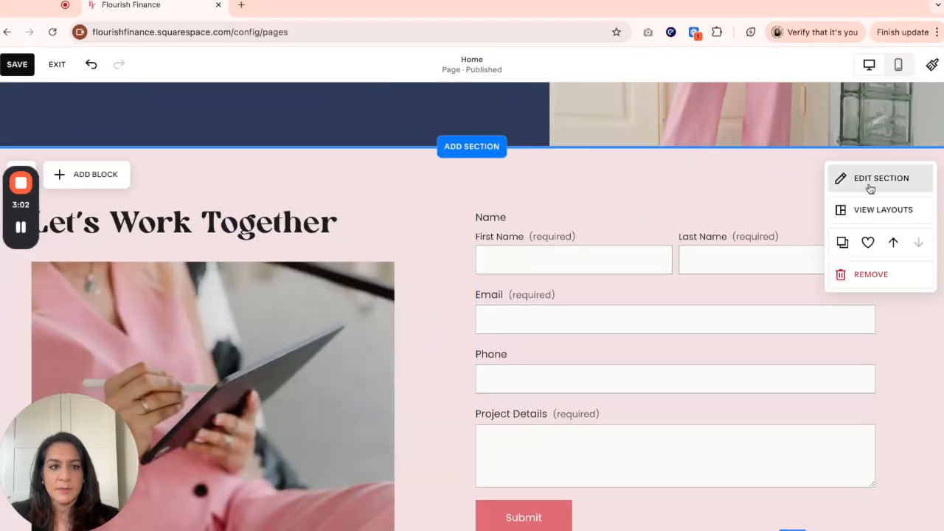
click(872, 189)
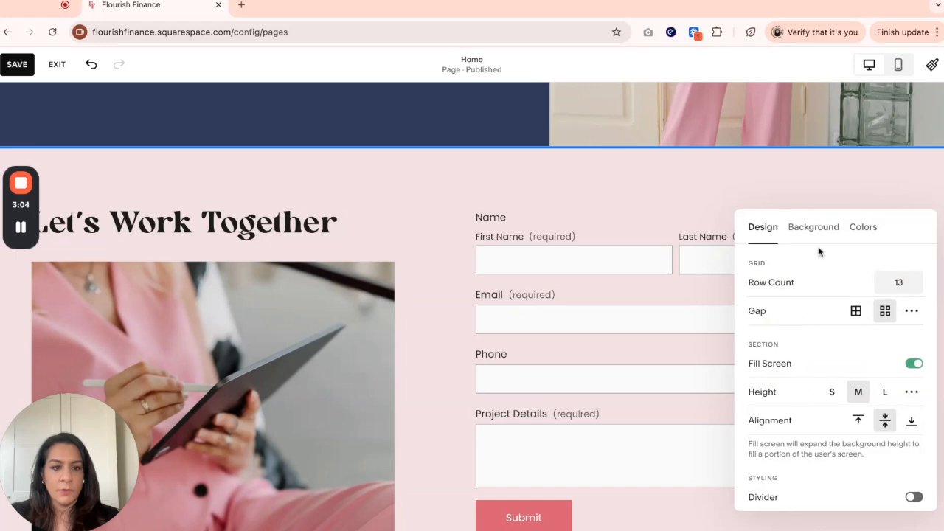
click(587, 186)
click(868, 179)
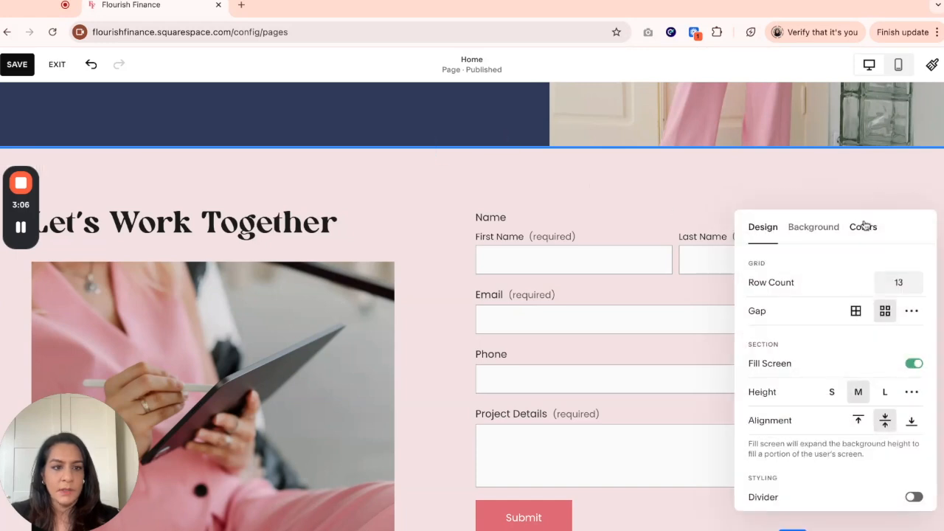
scroll(832, 292, down, 1)
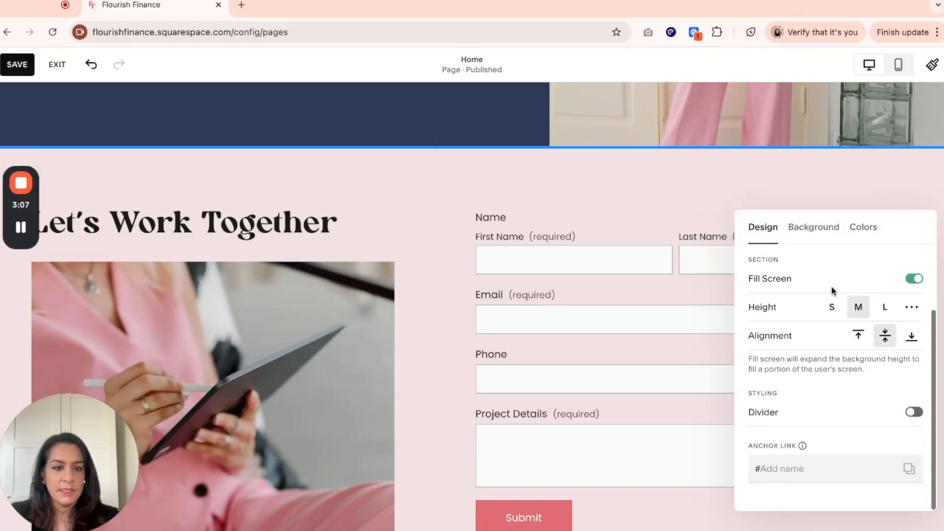
click(803, 468)
text(conta)
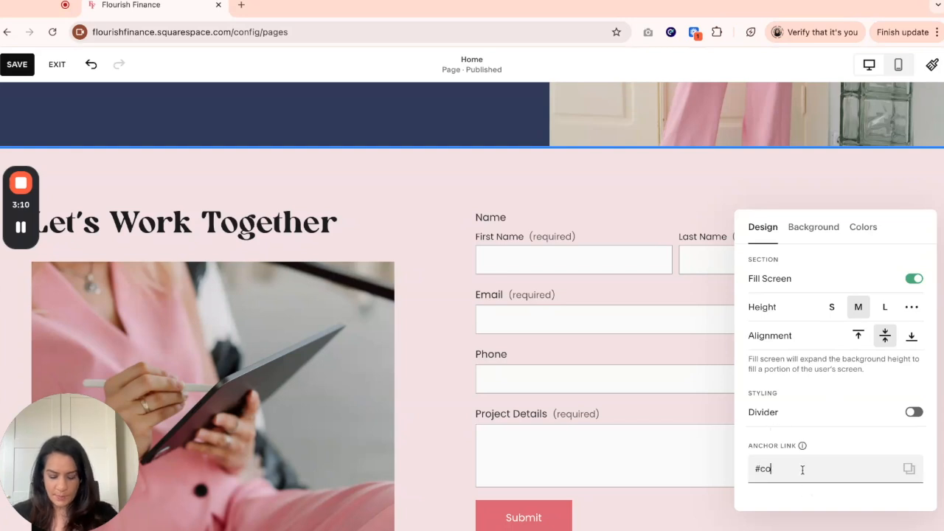
click(435, 227)
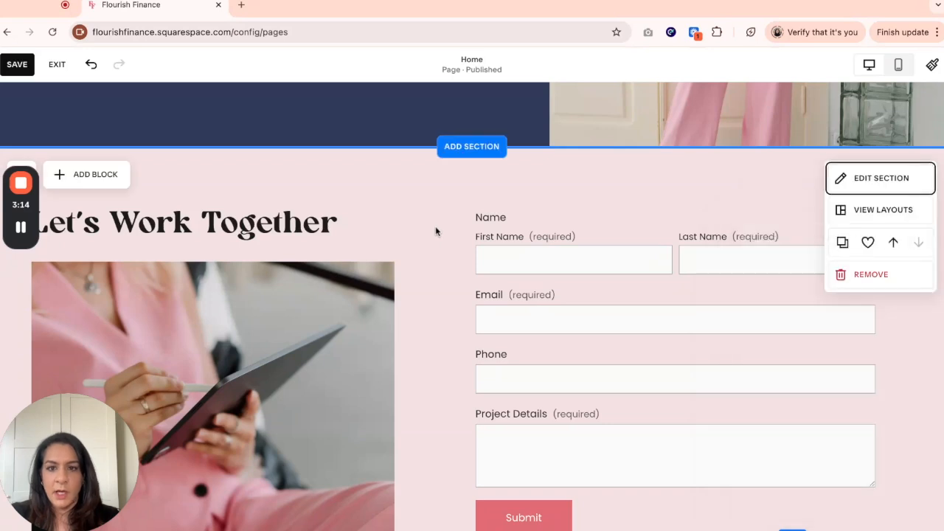
click(901, 181)
scroll(809, 427, down, 2)
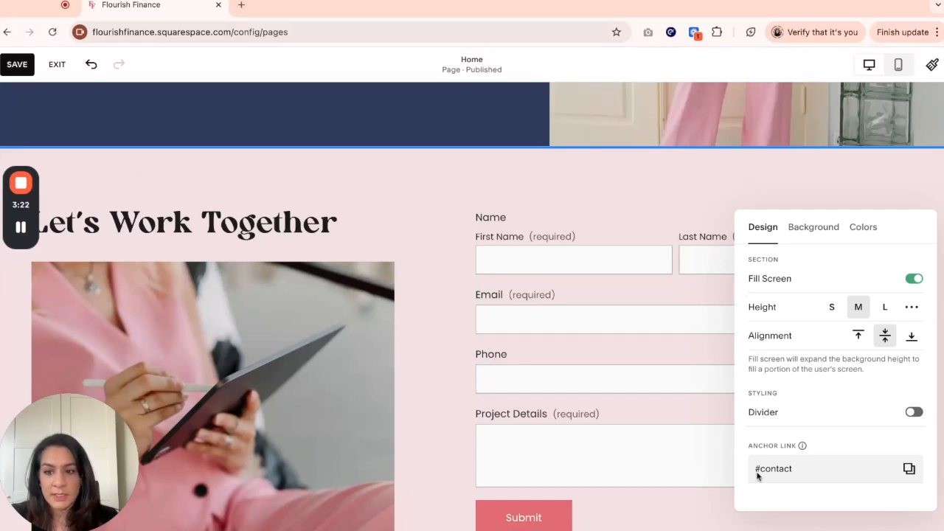
click(452, 196)
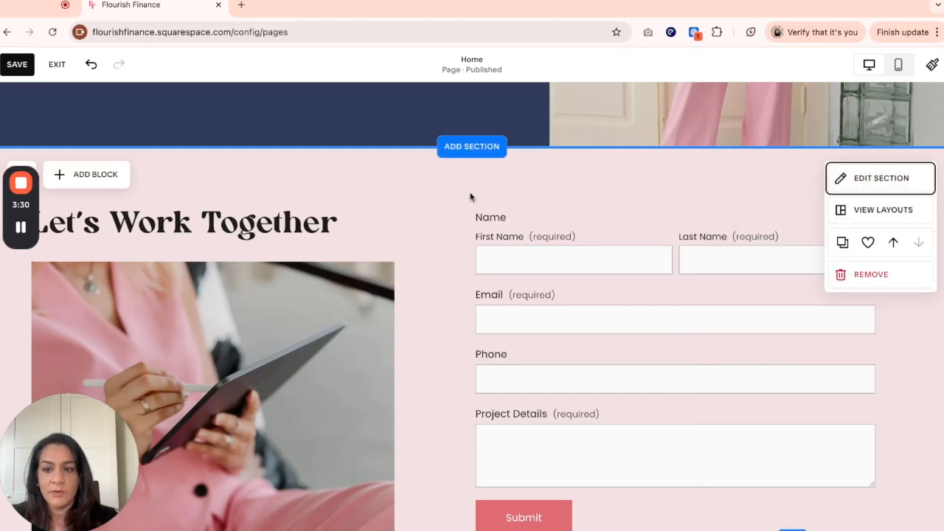
- Save the home page changes and exit the editor
scroll(441, 245, up, 5)
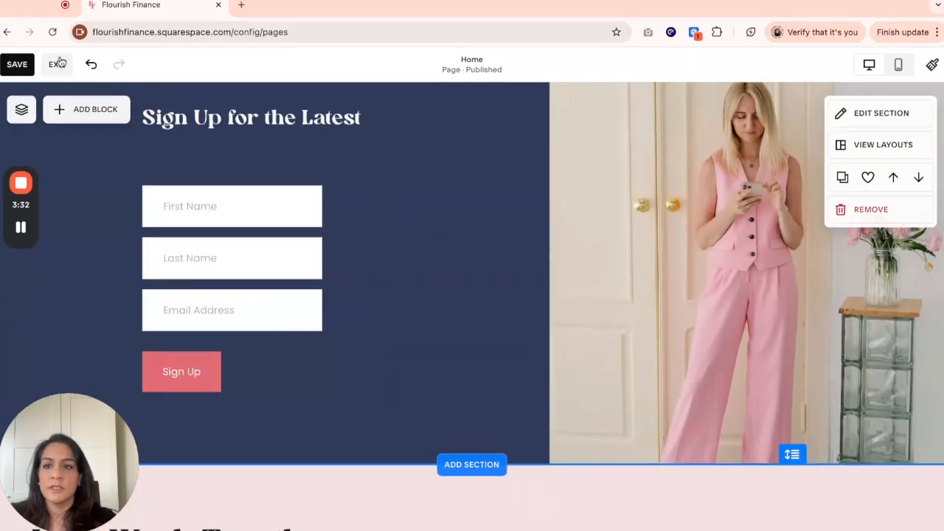
click(29, 67)
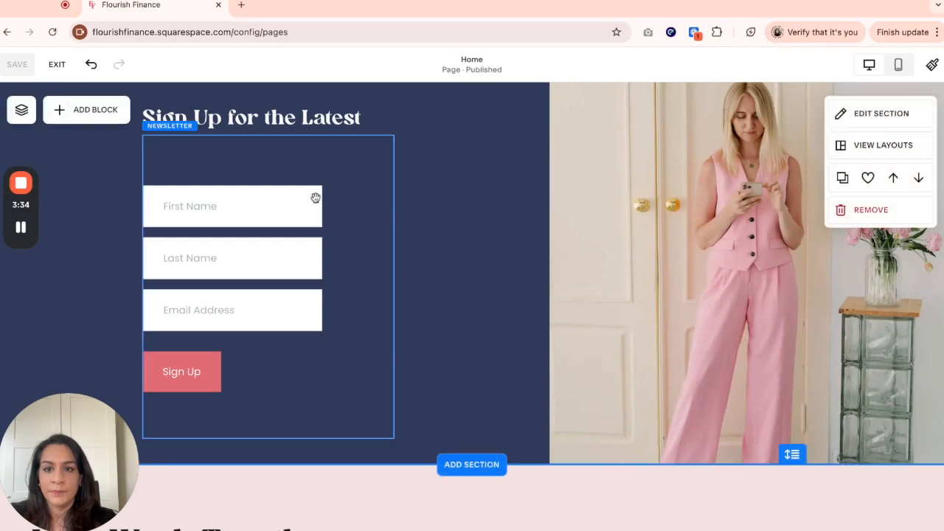
click(57, 65)
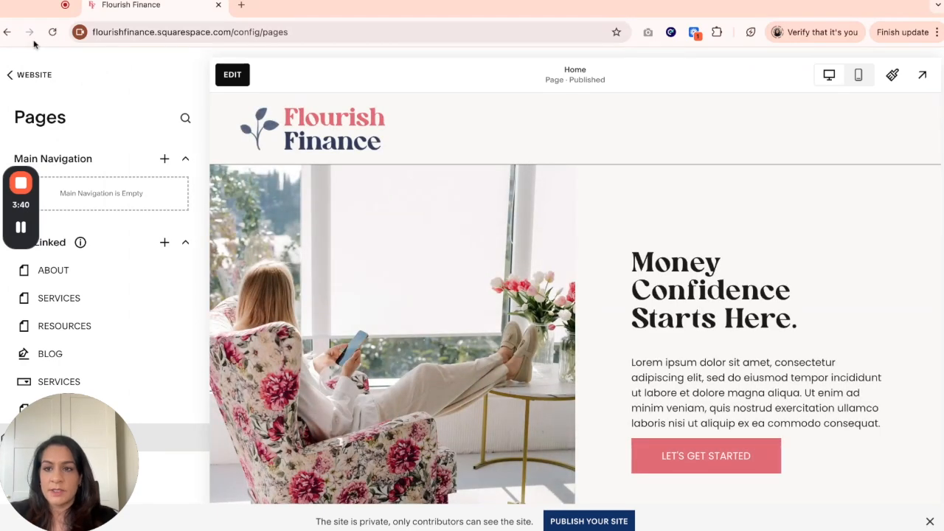
- Add an ABOUT link to the main navigation that points to #about
click(24, 75)
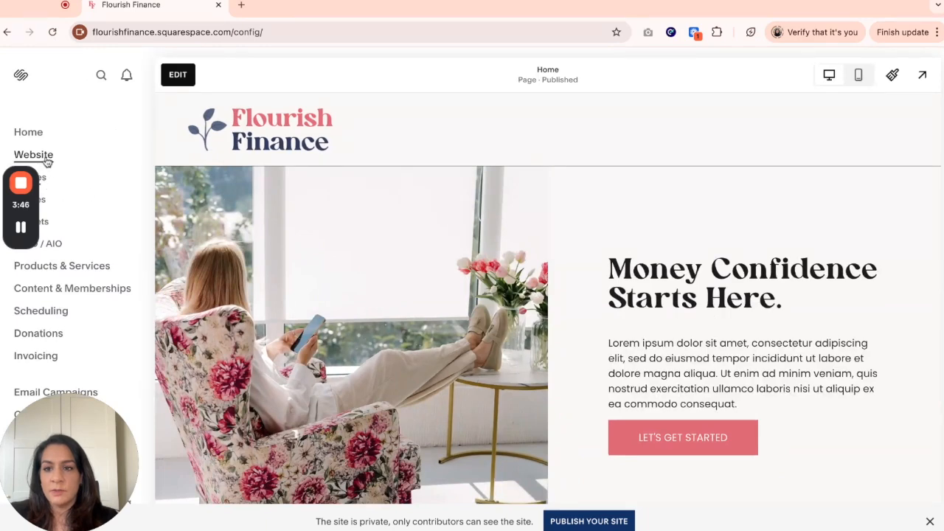
click(44, 184)
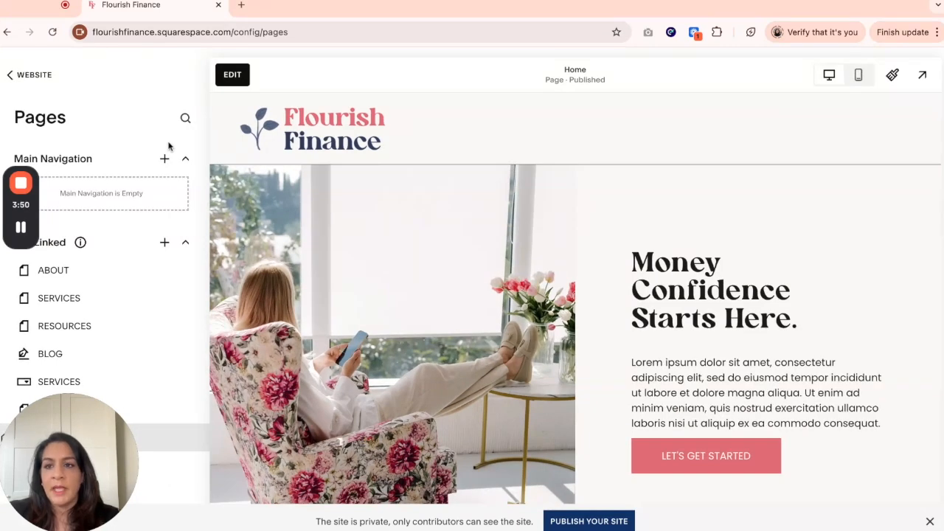
scroll(184, 163, down, 1)
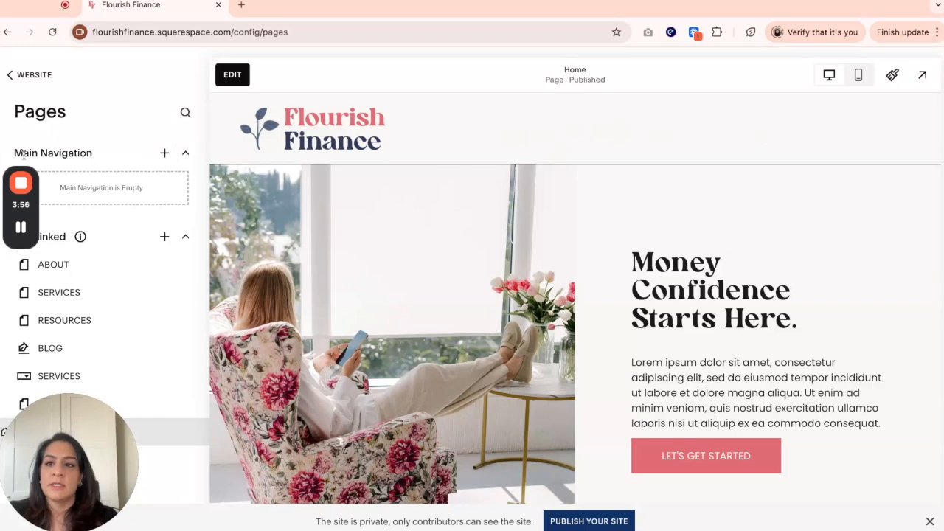
click(165, 153)
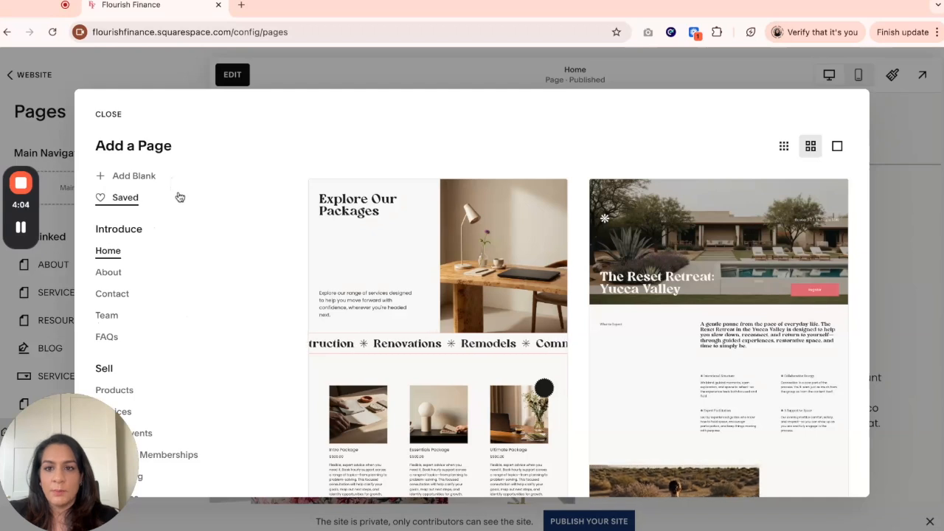
scroll(189, 282, down, 1)
scroll(189, 282, down, 5)
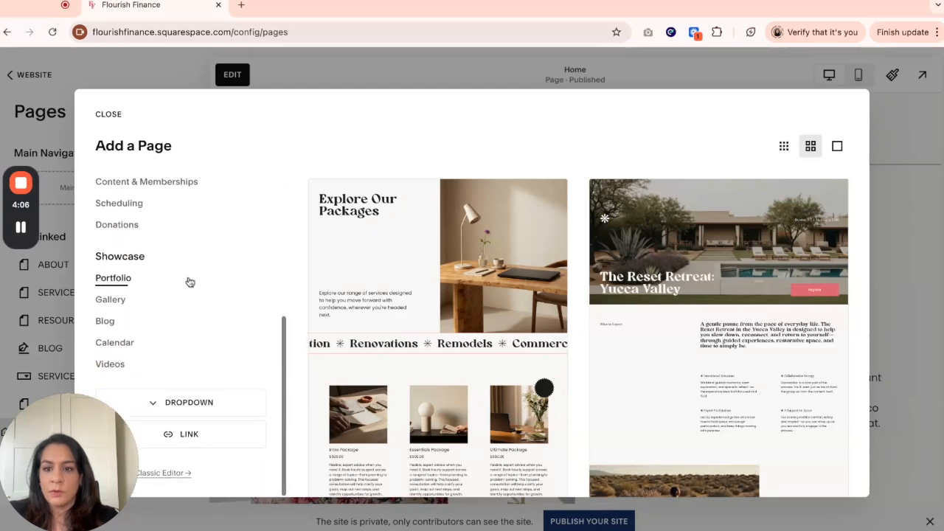
scroll(172, 443, up, 1)
click(189, 440)
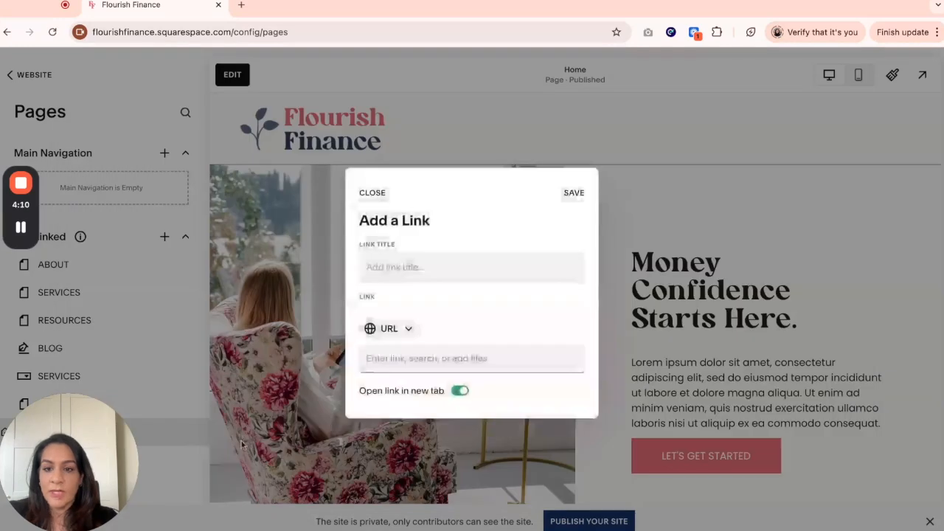
text(ABOUT)
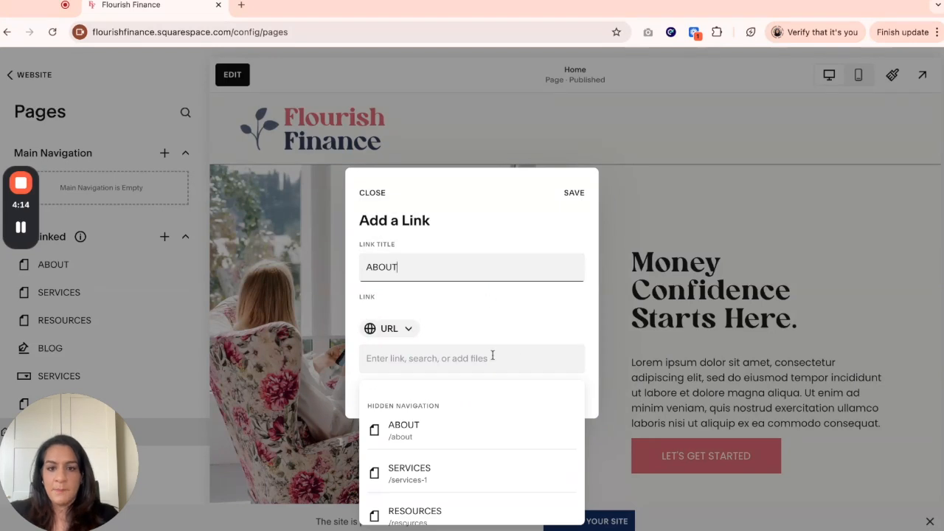
click(484, 358)
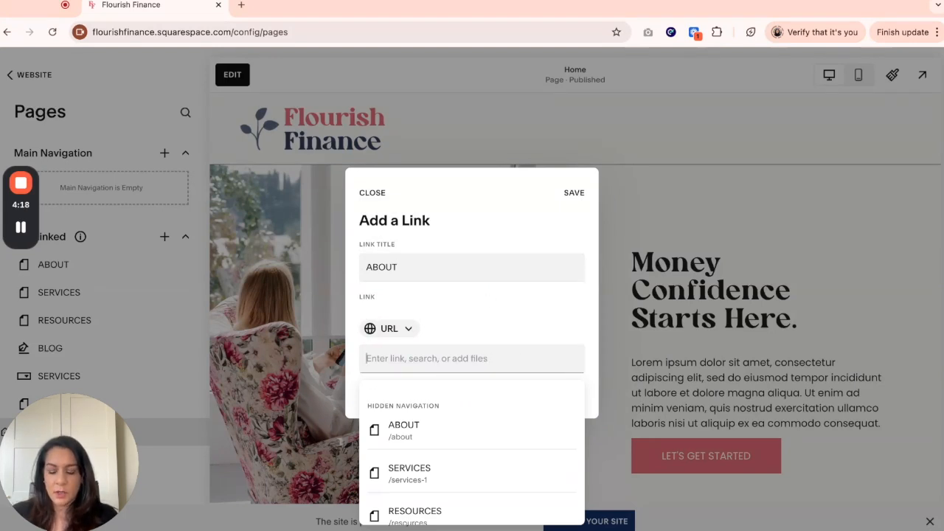
text(#about)
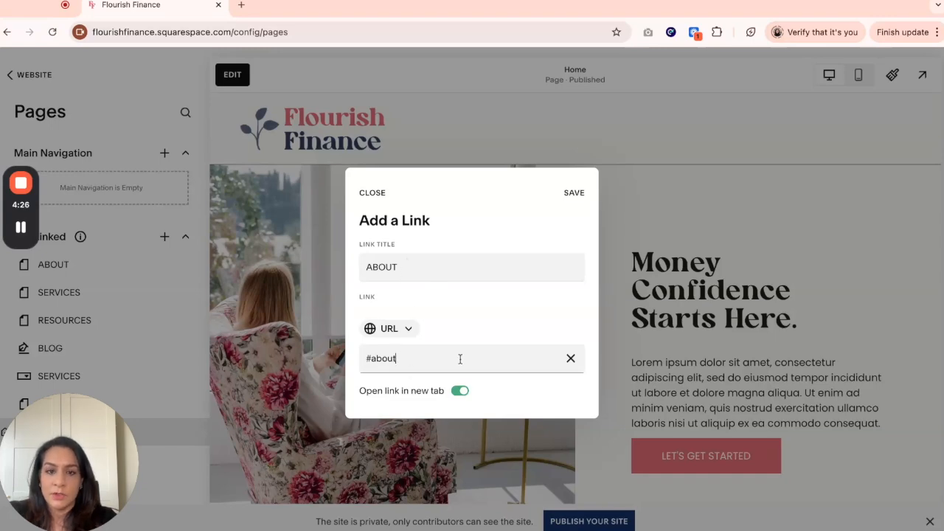
click(579, 188)
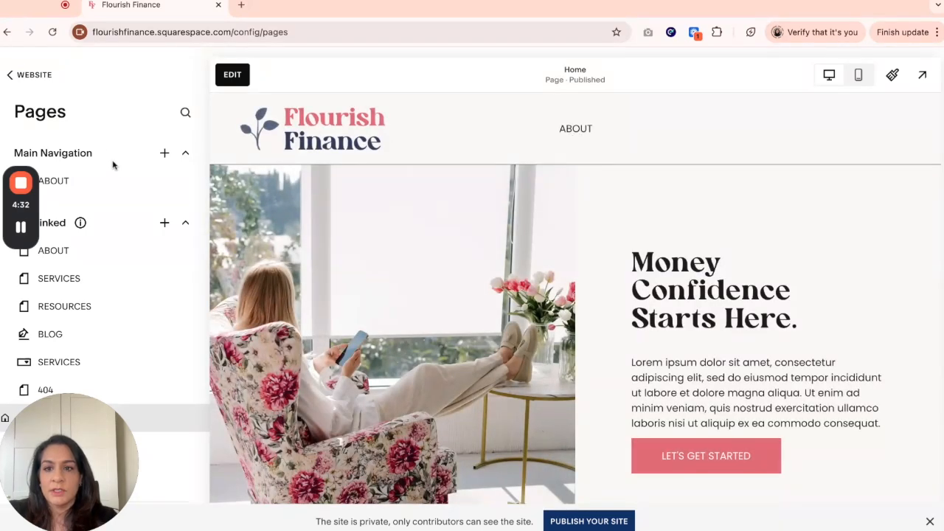
- Add a SERVICES link to the main navigation that points to #services
click(164, 153)
scroll(169, 358, down, 5)
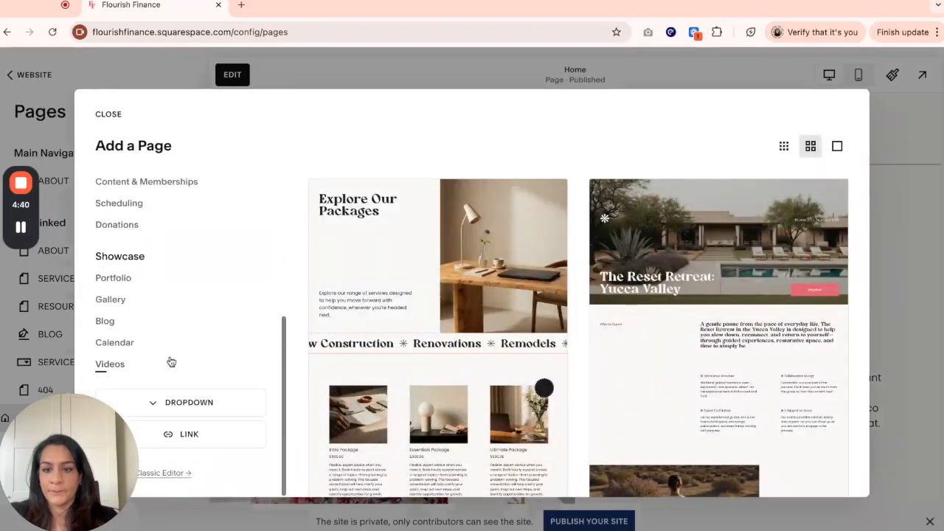
click(204, 443)
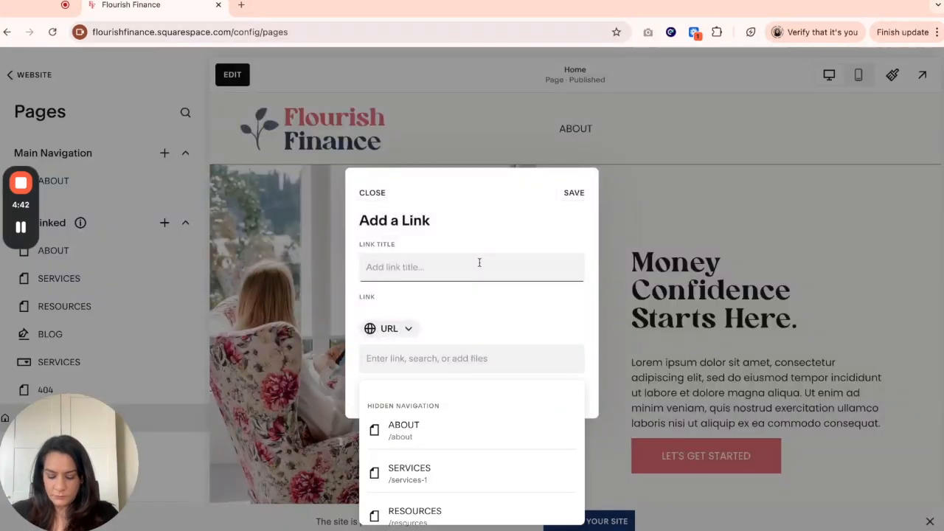
text(SERVICE)
click(490, 357)
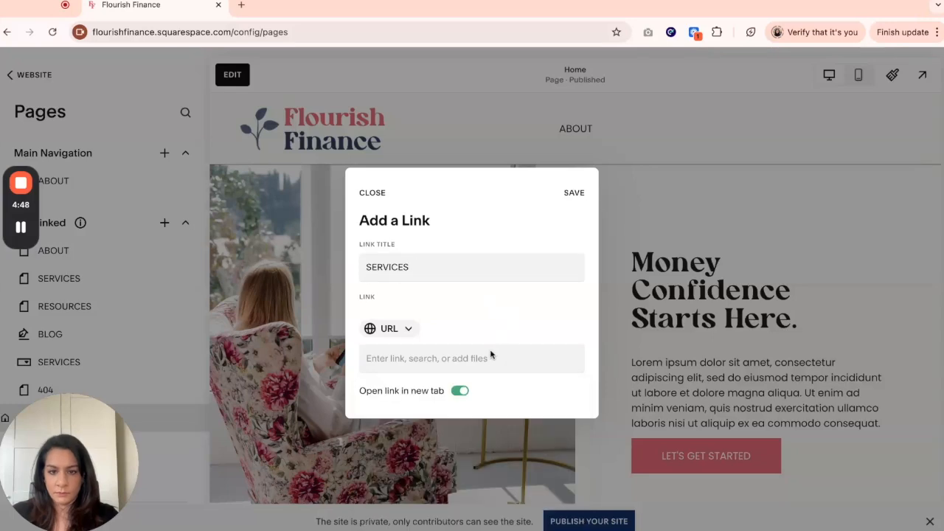
text(services)
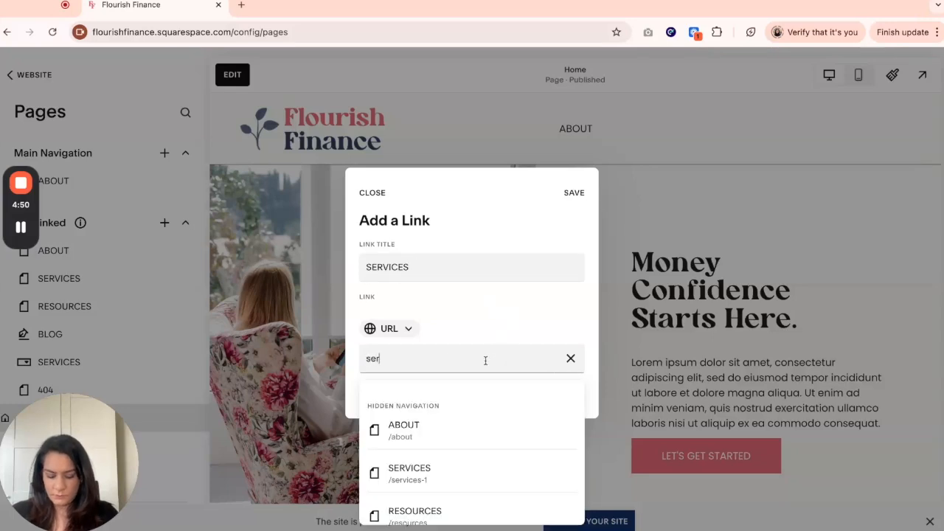
click(369, 359)
text(#)
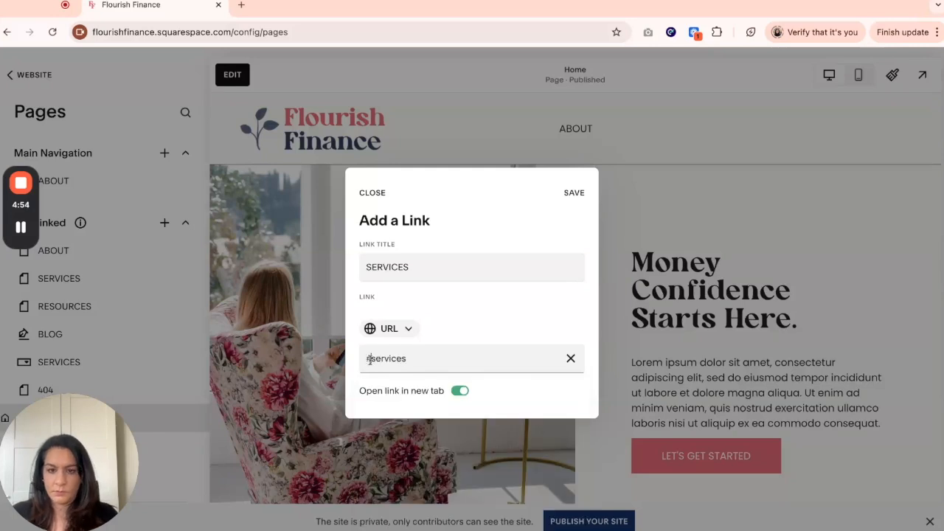
click(578, 195)
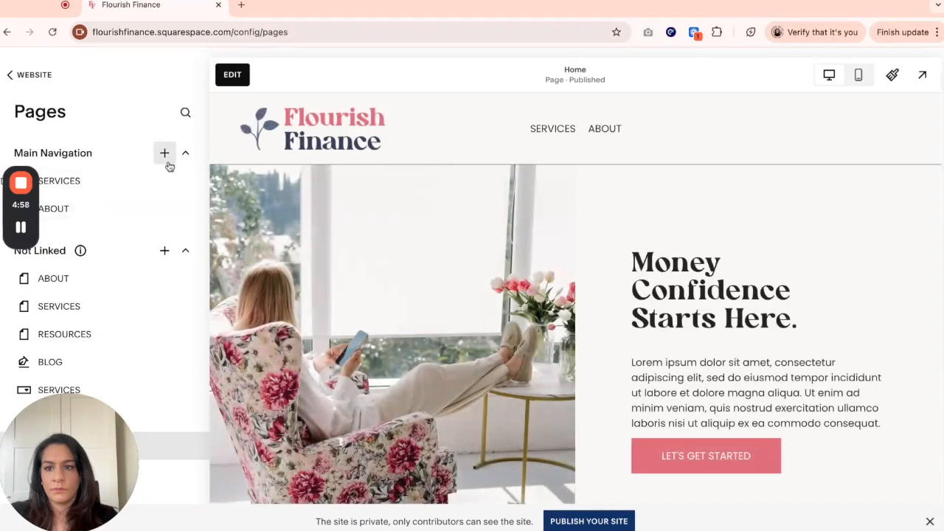
- Add a FAQ link to the main navigation that points to #faq
click(166, 154)
scroll(185, 369, down, 5)
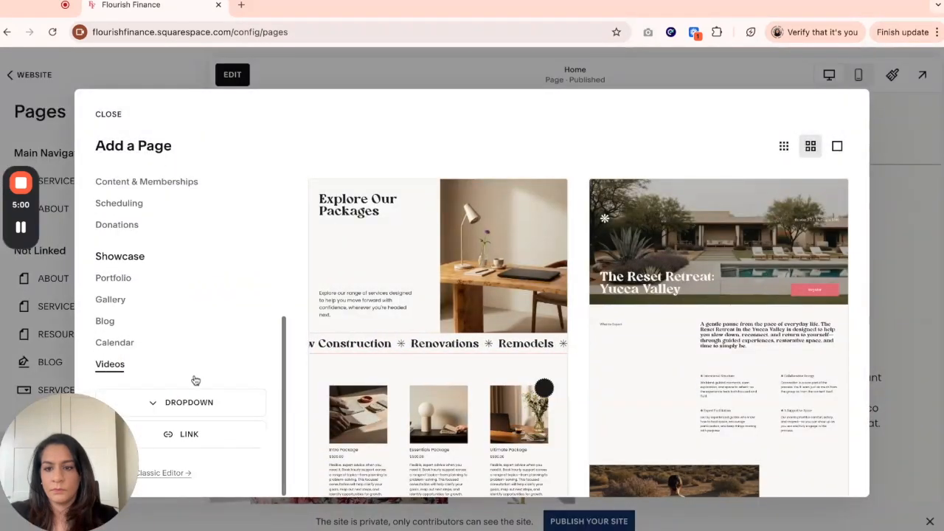
click(196, 436)
click(404, 269)
text(FAQ)
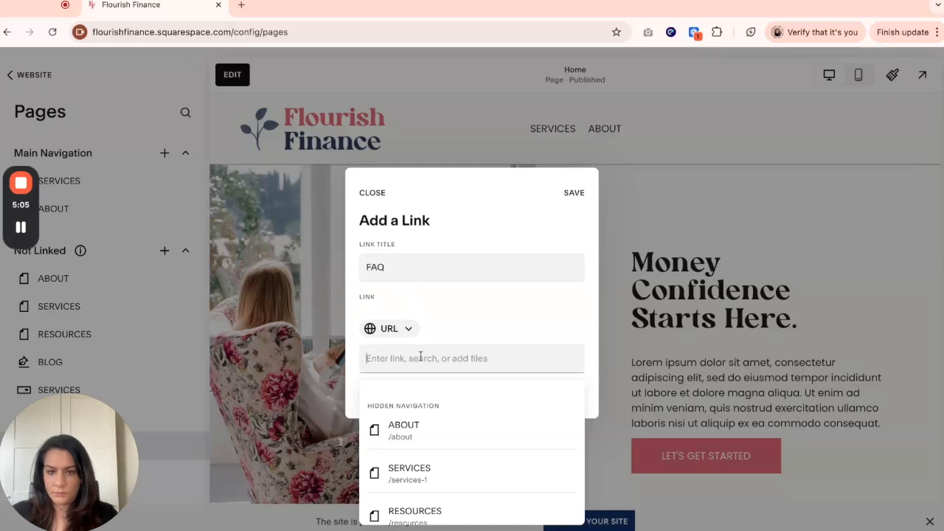
text(#faq)
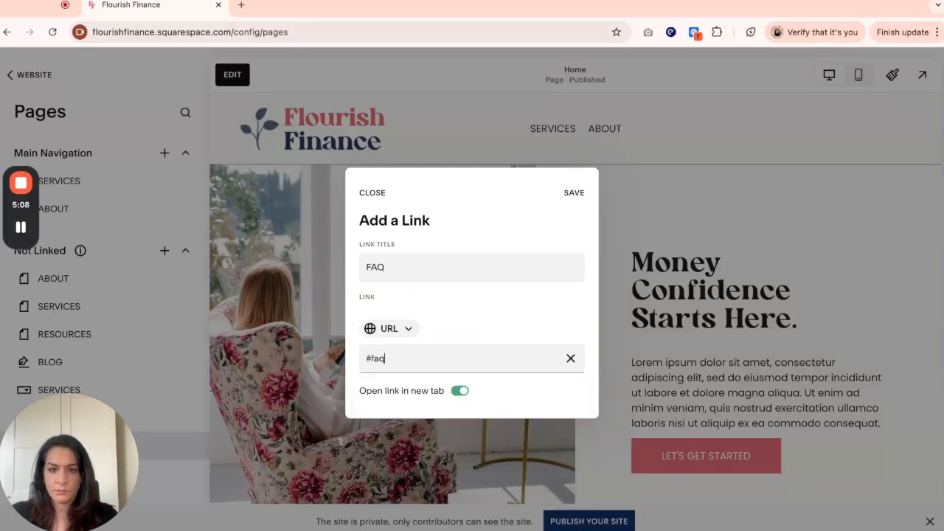
click(575, 195)
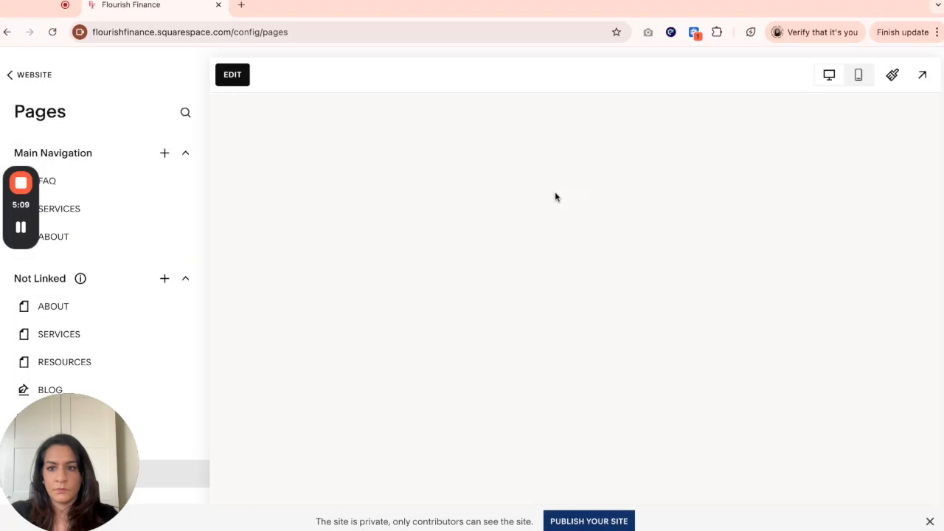
- Add a CONTACT link to the main navigation that points to #contact
click(164, 153)
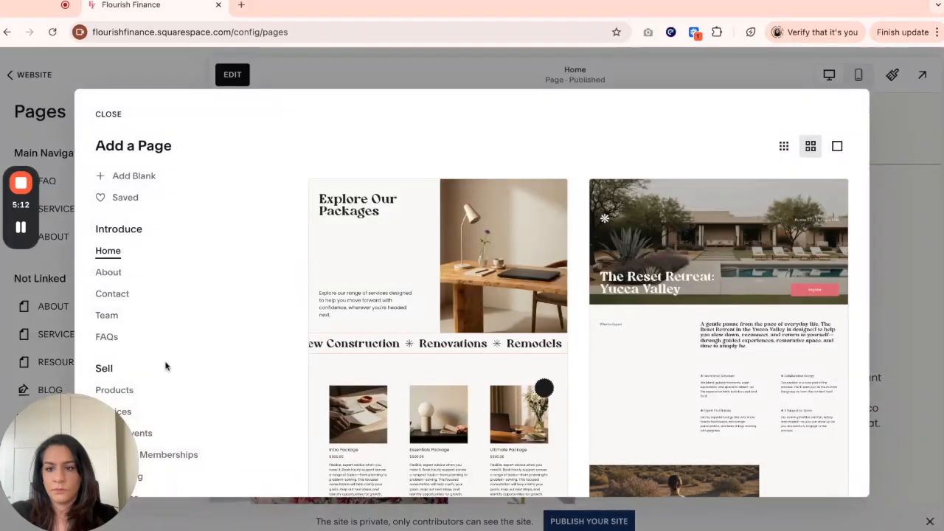
scroll(171, 364, down, 5)
click(204, 440)
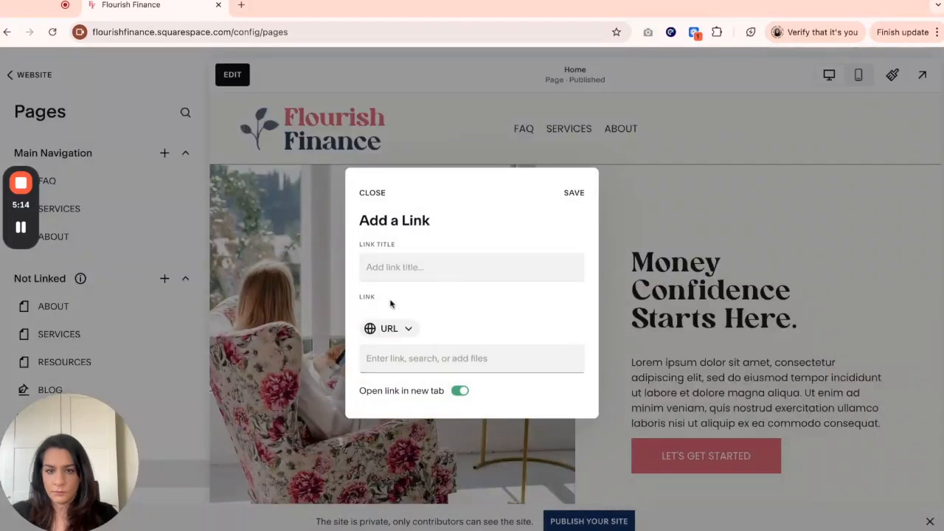
click(406, 269)
text(CONTACT)
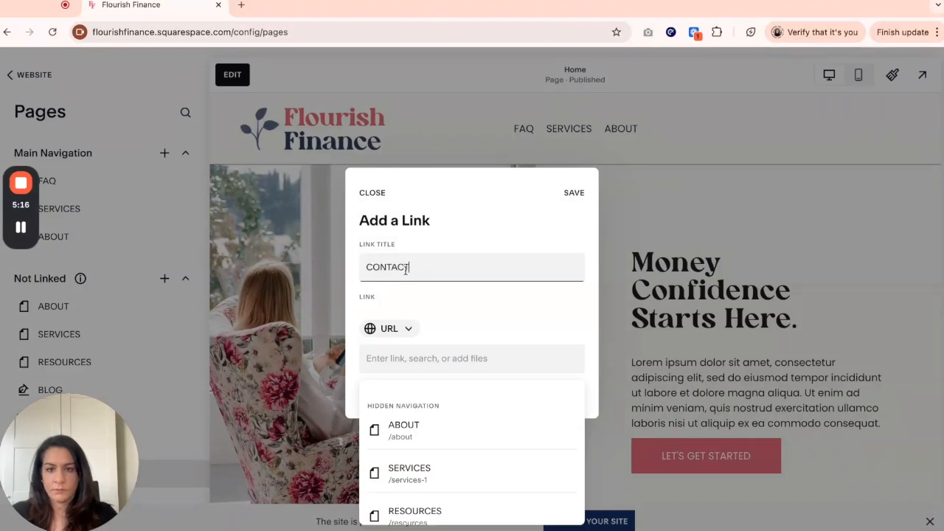
click(410, 356)
text(#contact)
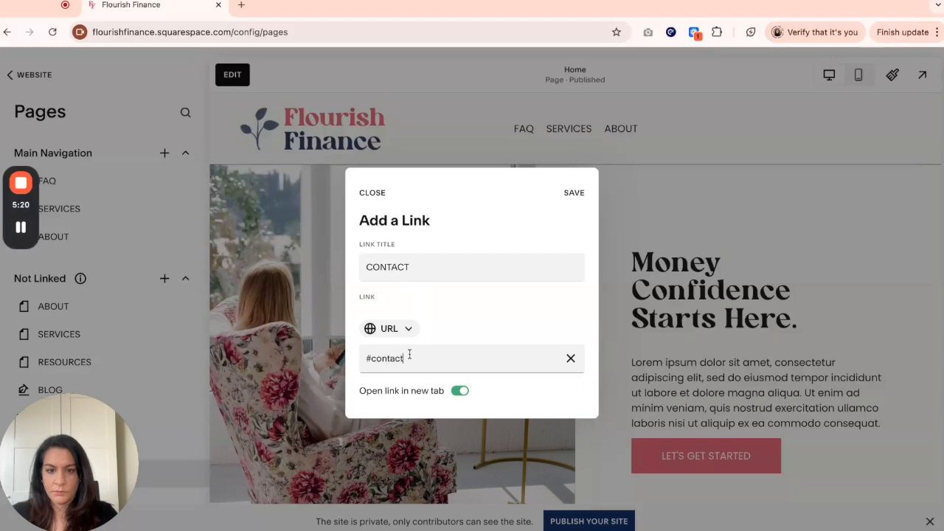
click(567, 197)
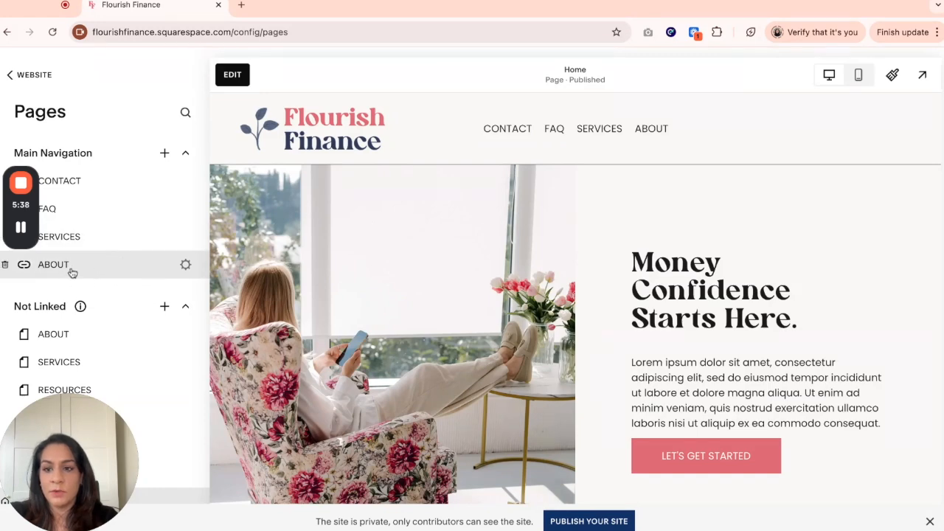
- Reorder the main navigation links to ABOUT, SERVICES, FAQ, CONTACT
drag(91, 273, 22, 192)
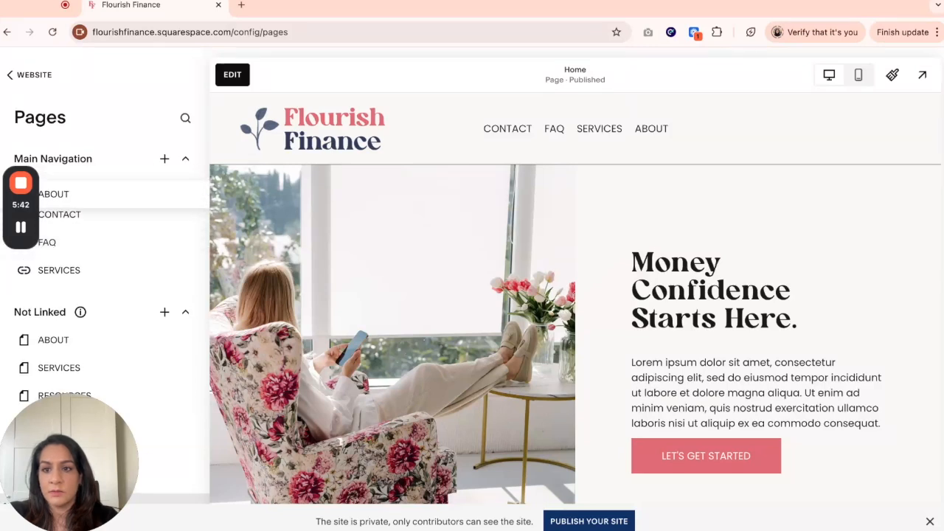
mouse_move(22, 191)
mouse_down()
mouse_move(22, 254)
mouse_move(22, 189)
mouse_up()
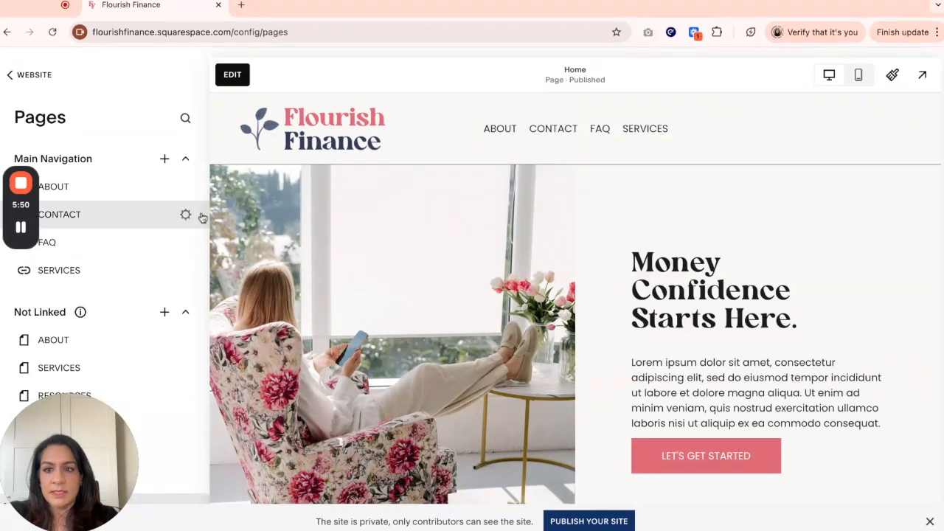
drag(102, 219, 105, 281)
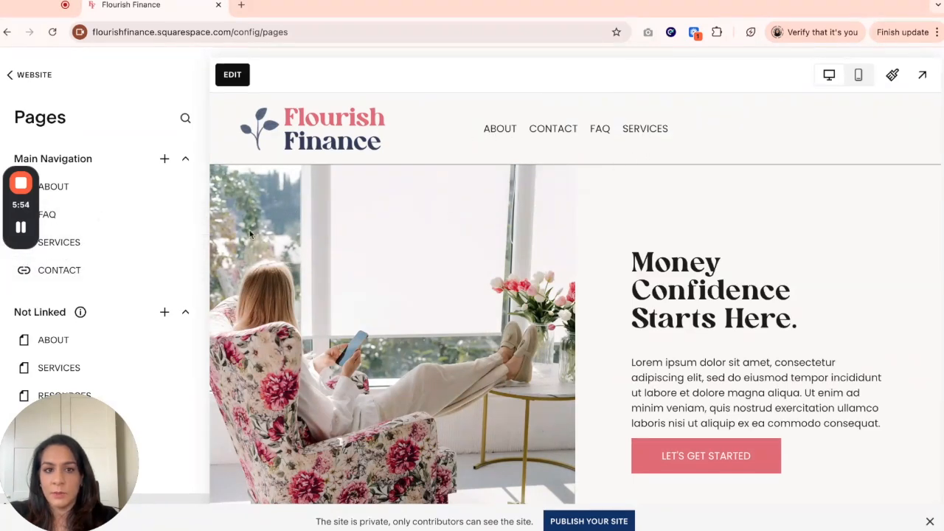
drag(108, 250, 107, 218)
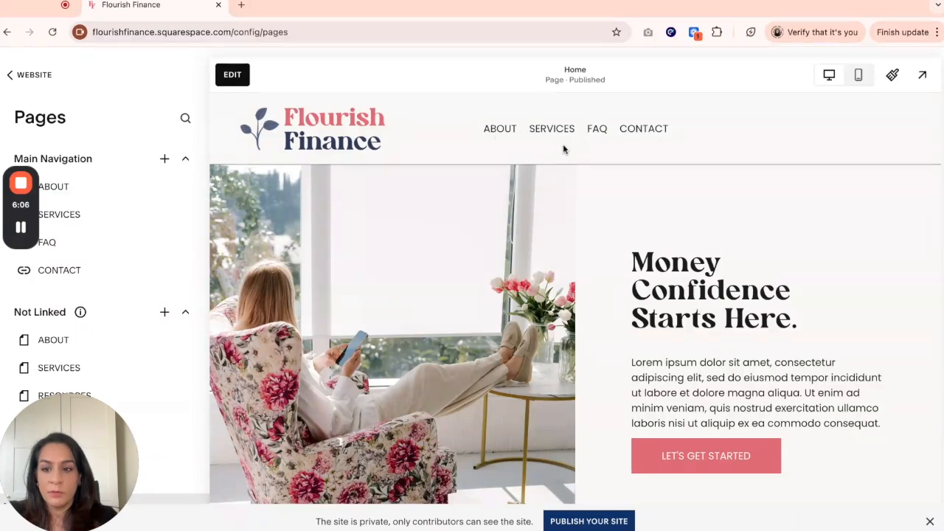
- Open the site preview and test the ABOUT and SERVICES navigation links
click(926, 76)
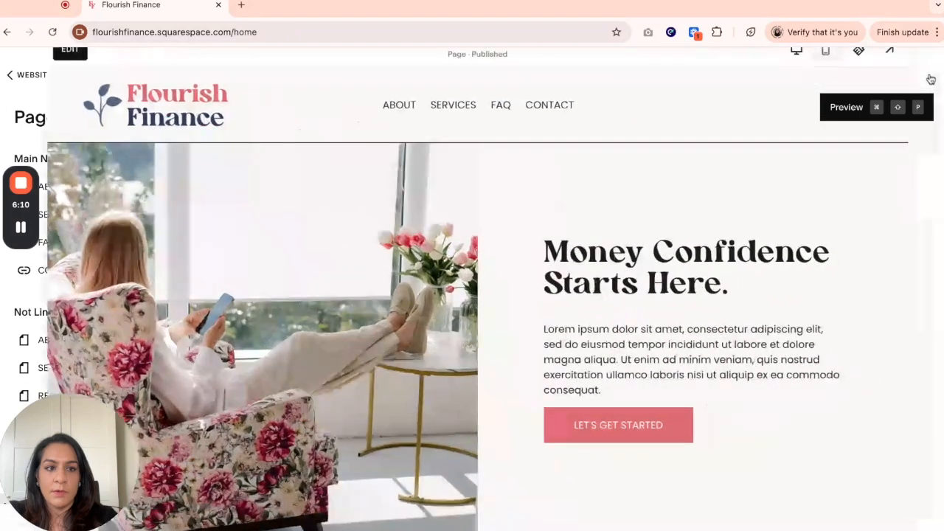
click(394, 88)
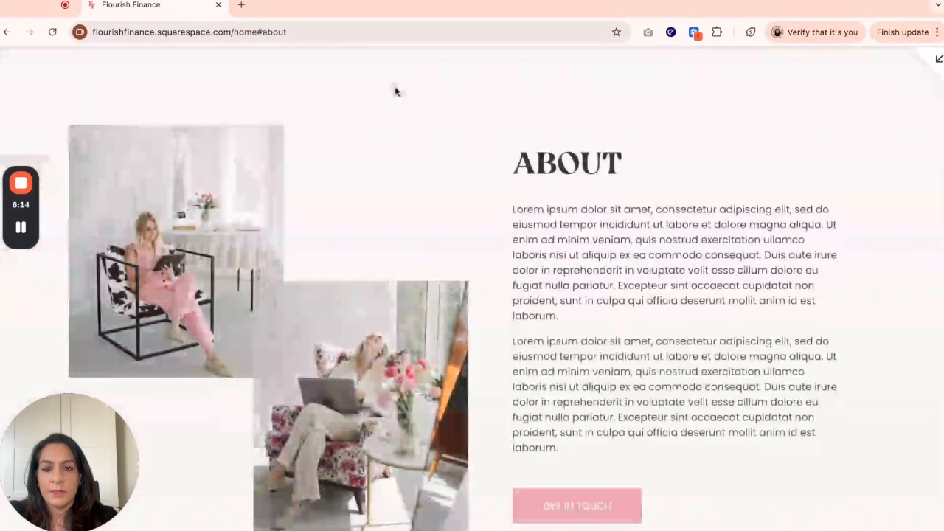
scroll(521, 203, up, 10)
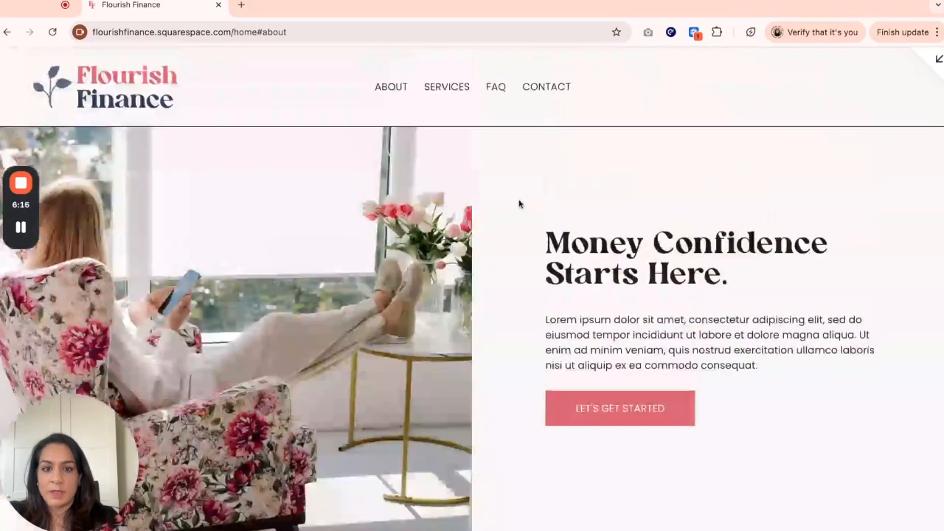
click(457, 95)
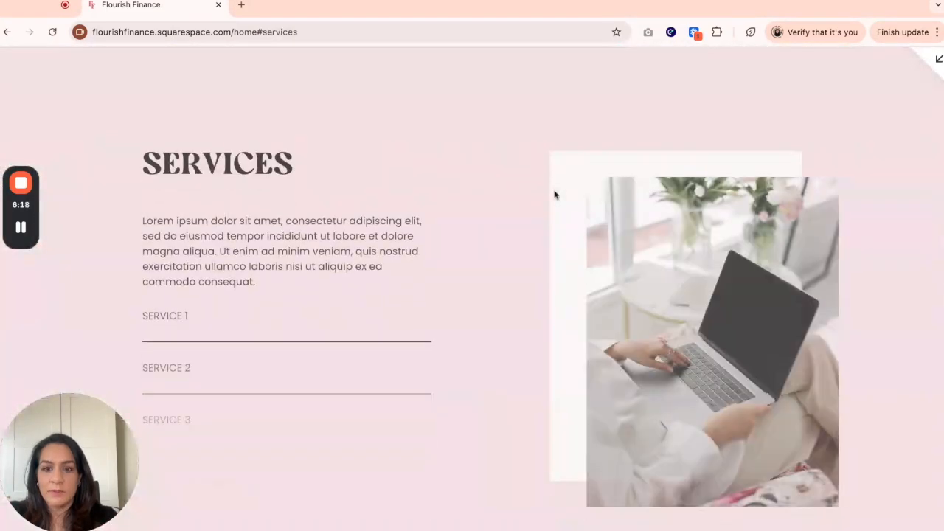
scroll(555, 195, up, 10)
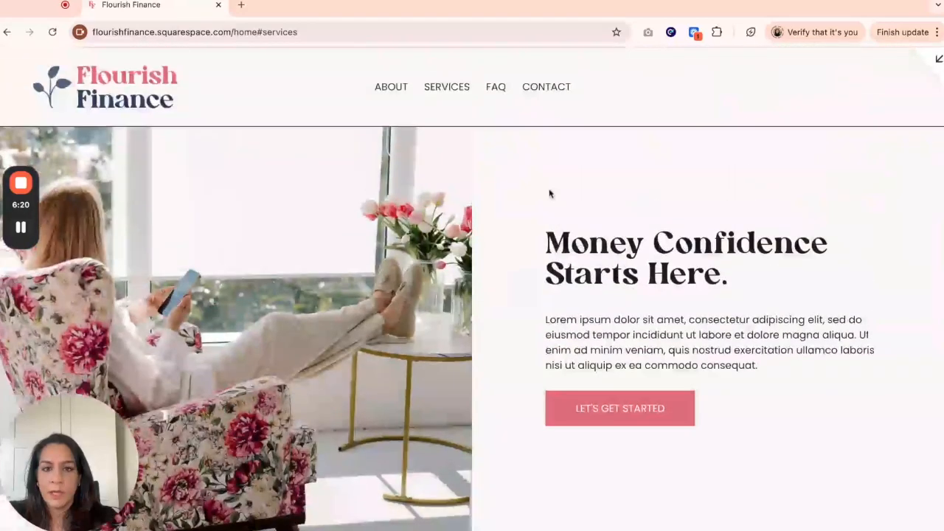
- Test the FAQ and CONTACT navigation links in the preview
click(500, 90)
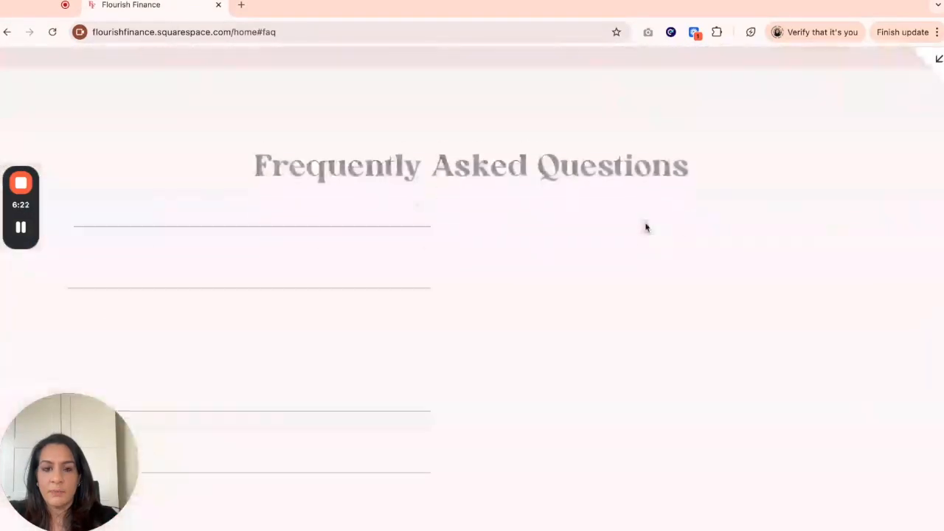
scroll(643, 221, up, 10)
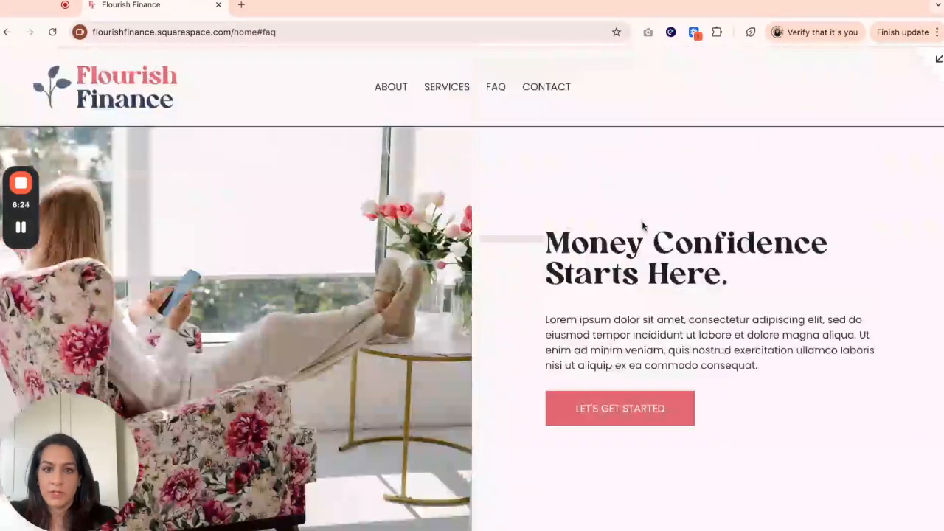
click(562, 97)
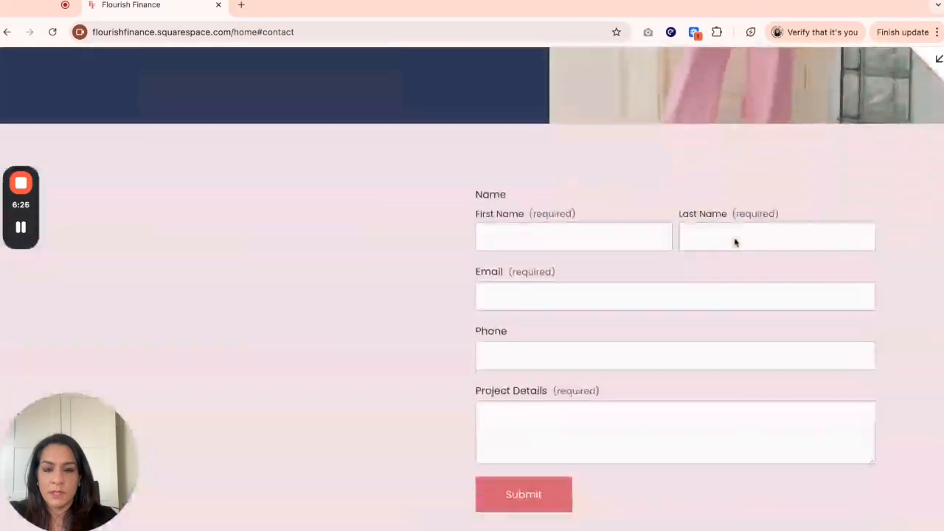
scroll(727, 241, up, 15)
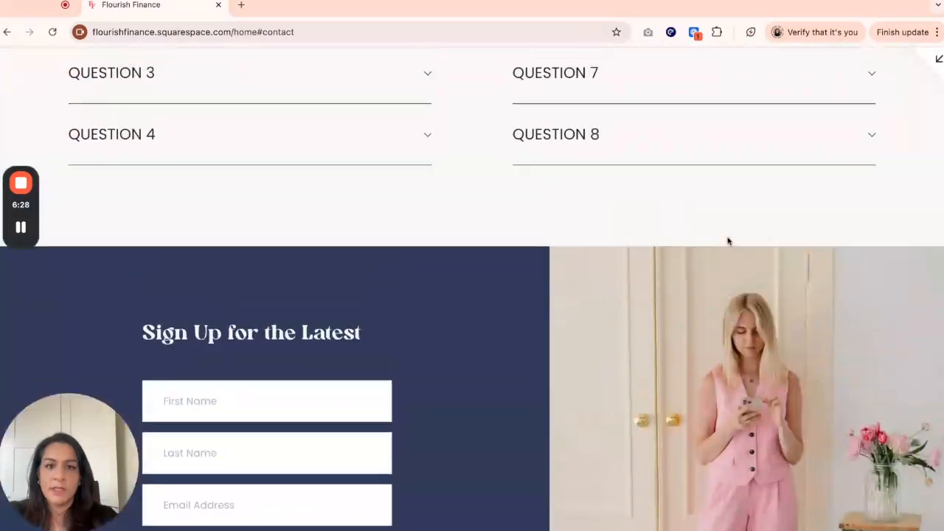
scroll(727, 241, up, 5)
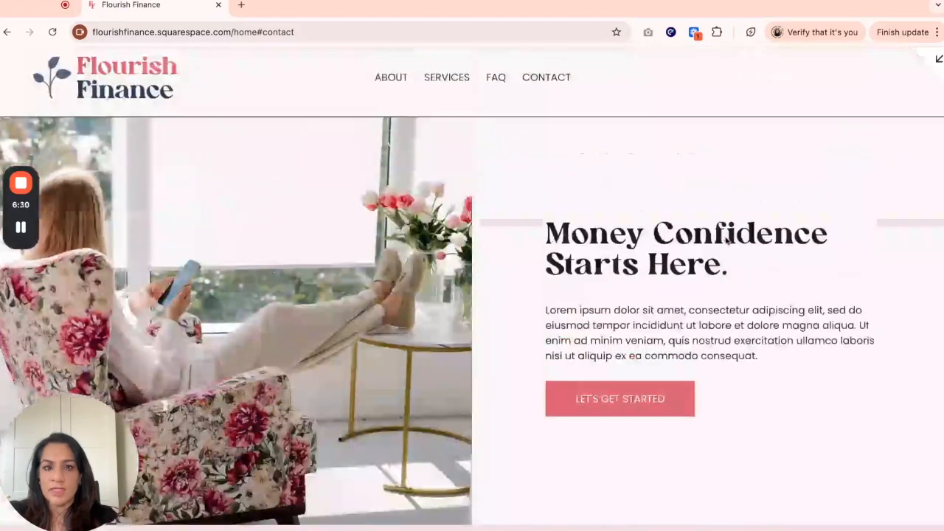